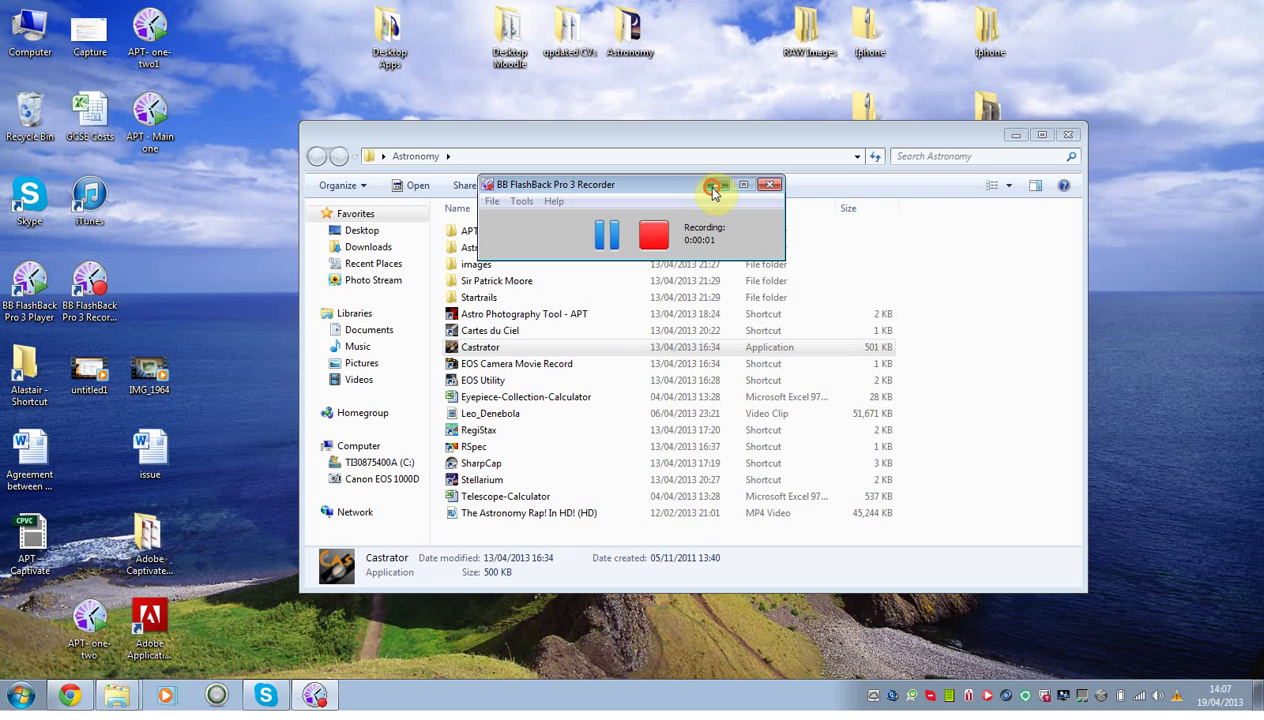
Minimize the FlashBack recorder and launch Astro Photography Tool from the Astronomy folder.
click(711, 187)
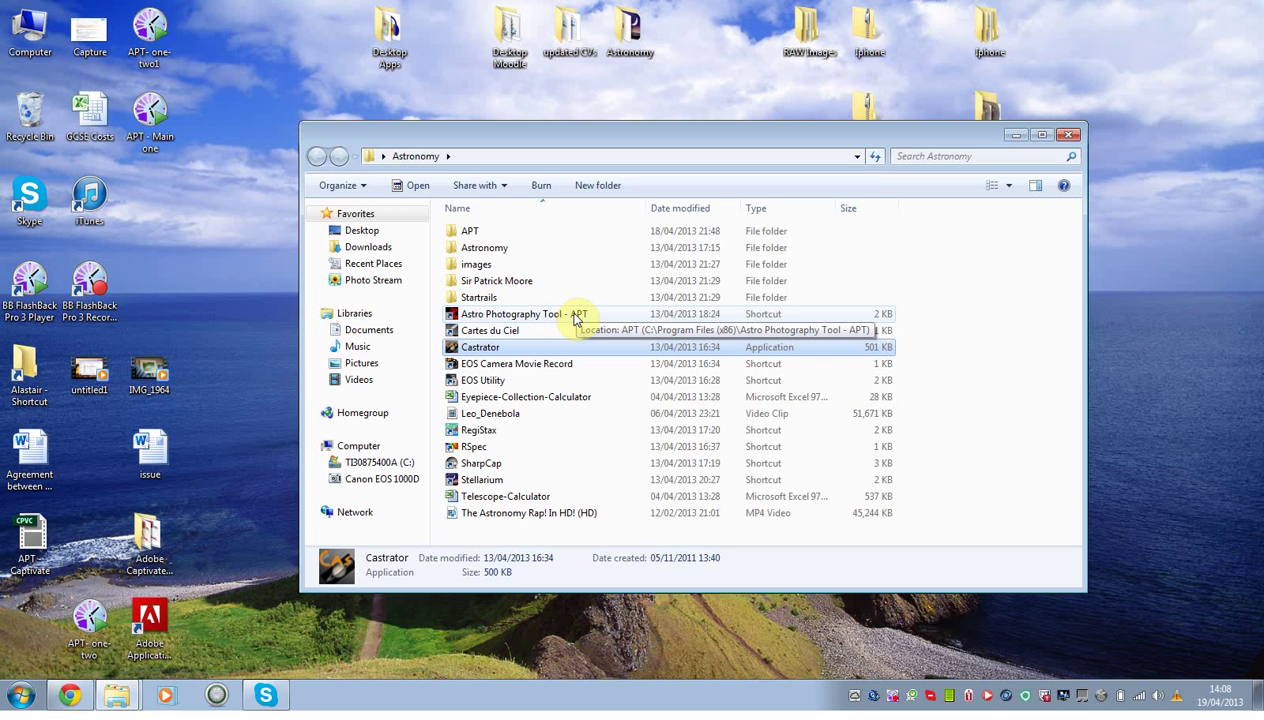
double_click(575, 316)
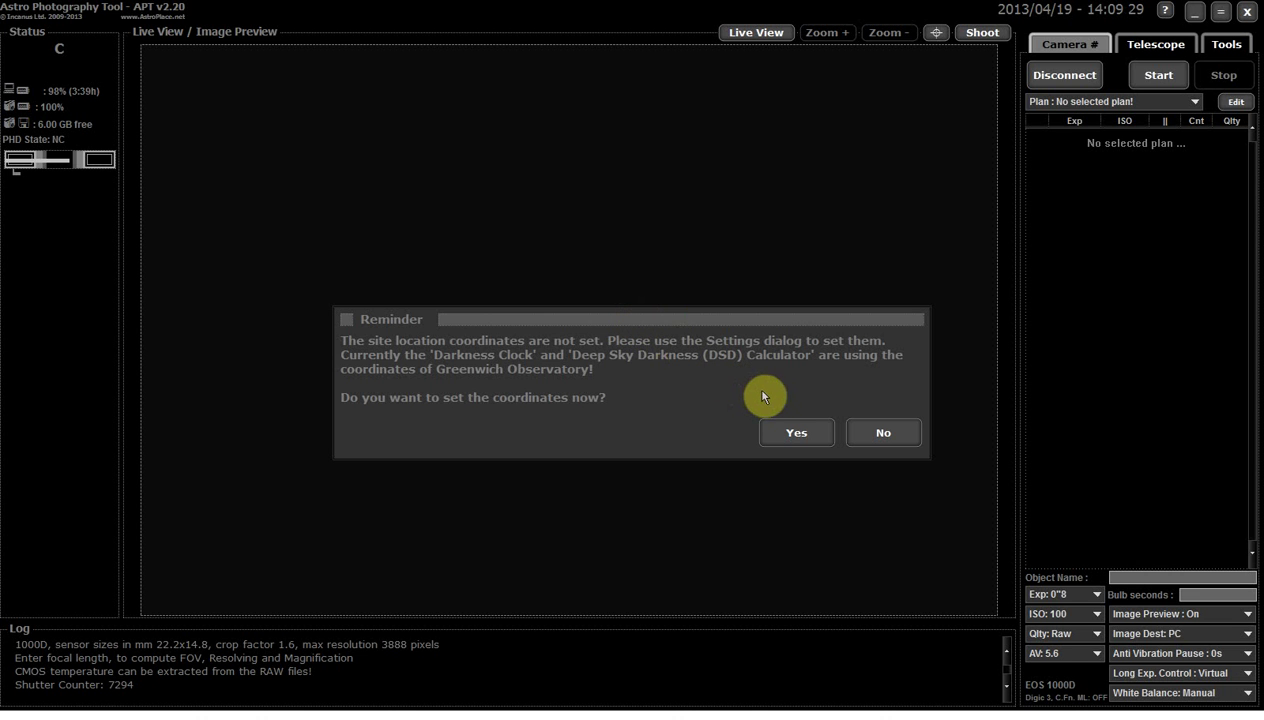
Accept the reminder to set the site location coordinates now.
click(795, 432)
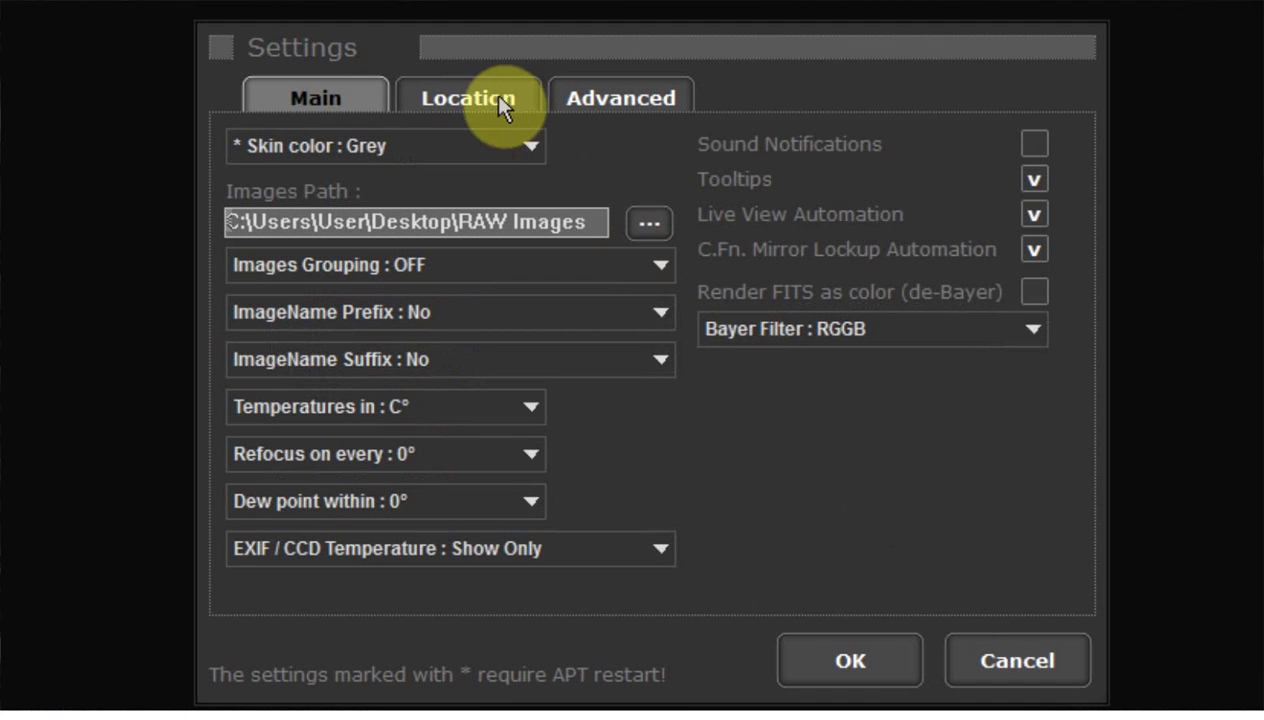
Check the site coordinates on the Location tab, return to Main, and confirm Settings with OK.
click(497, 99)
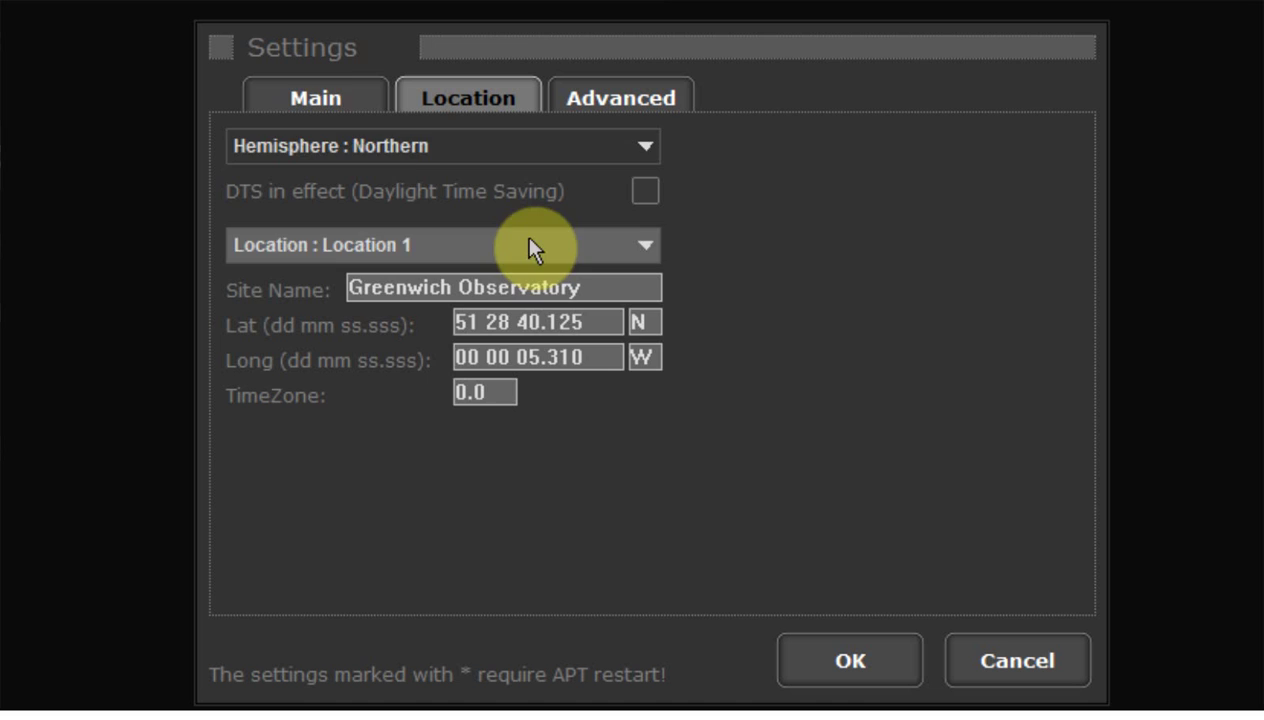
click(308, 96)
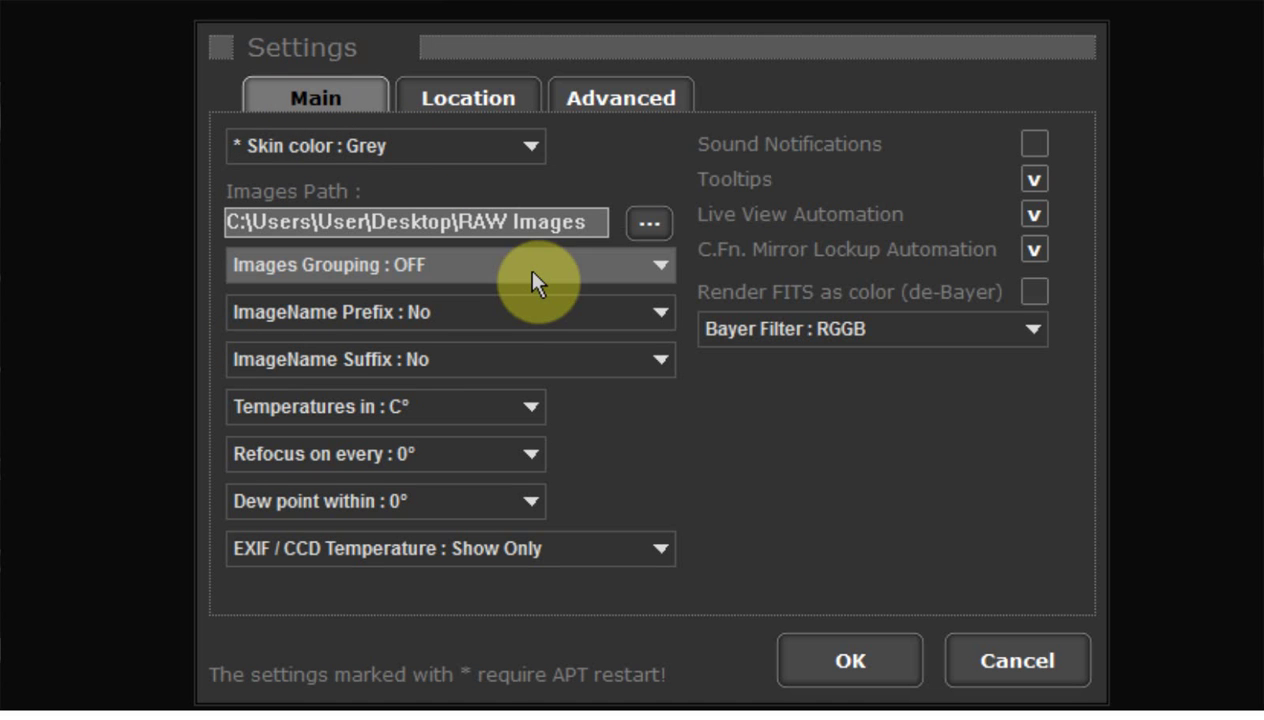
mouse_move(531, 273)
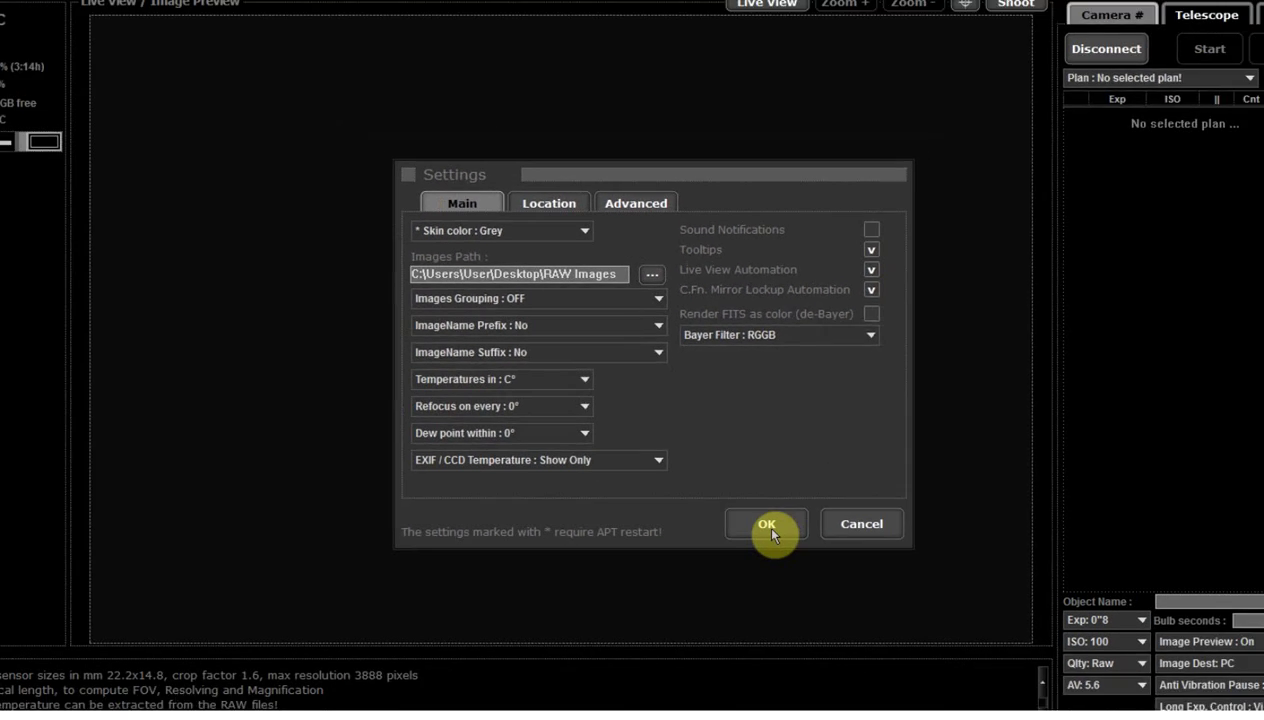
click(771, 529)
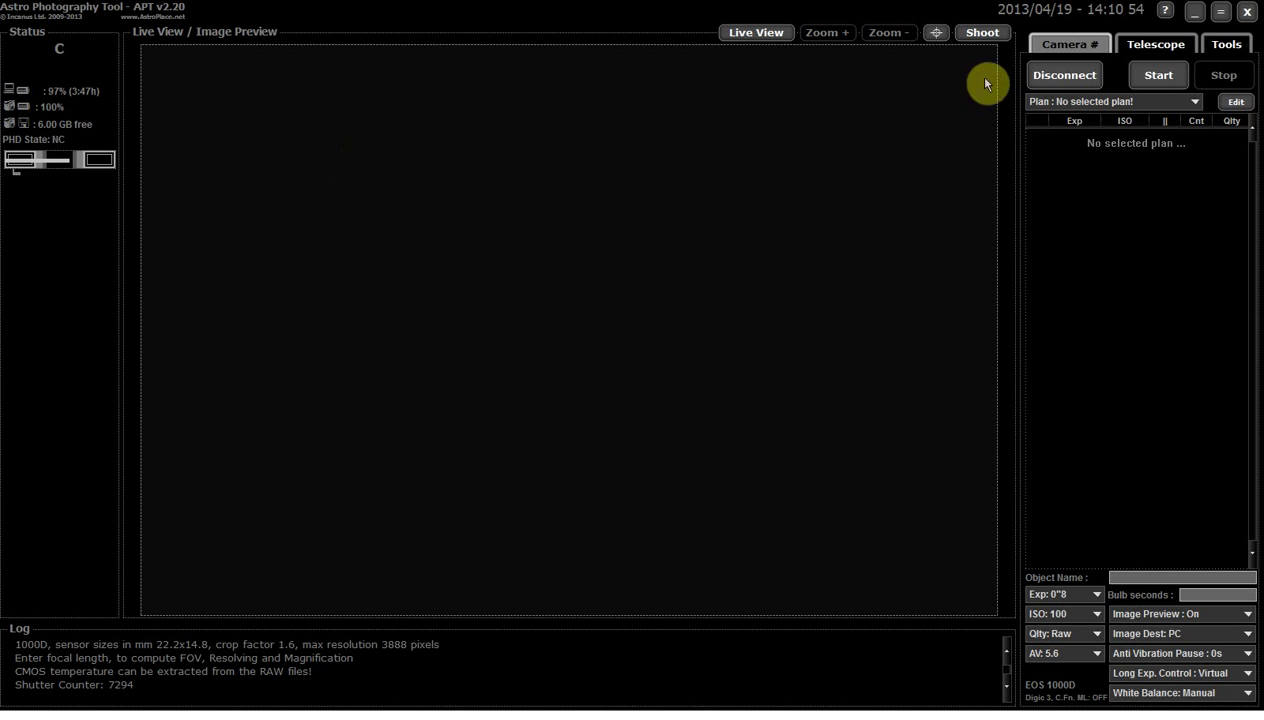
Disconnect the EOS 1000D camera from APT.
click(1058, 77)
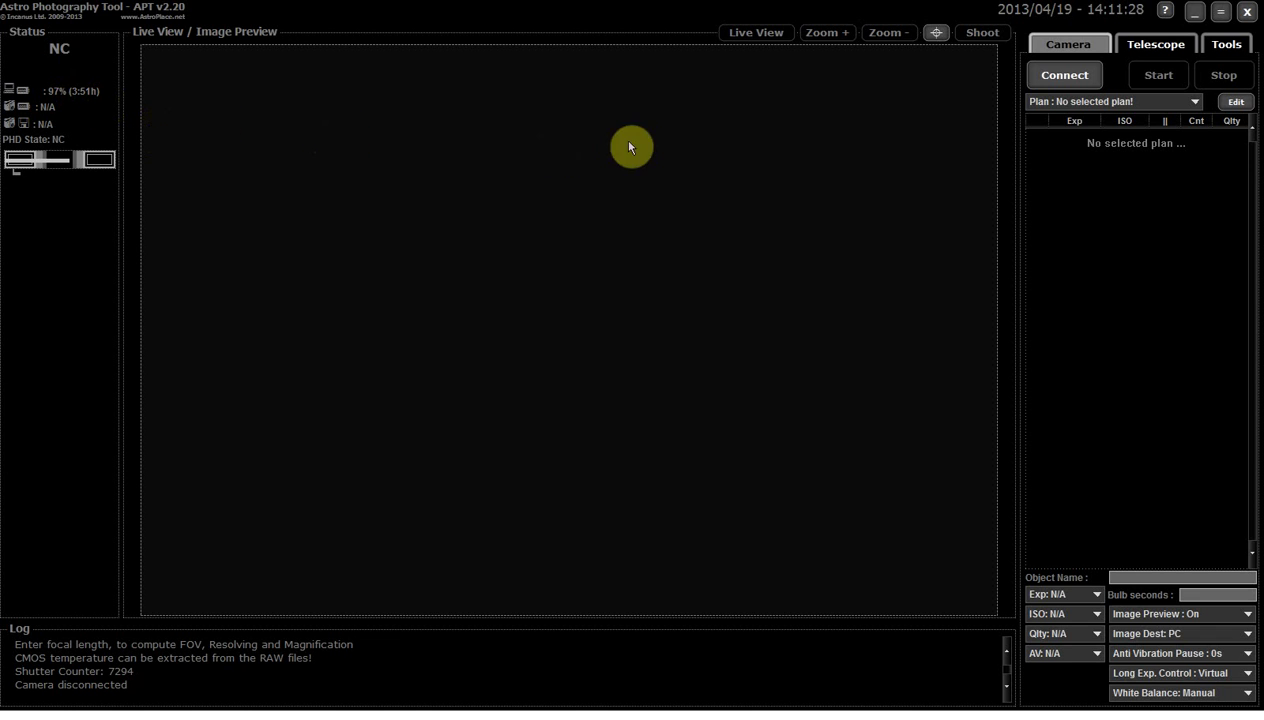
Reconnect the EOS 1000D camera to APT.
click(1064, 77)
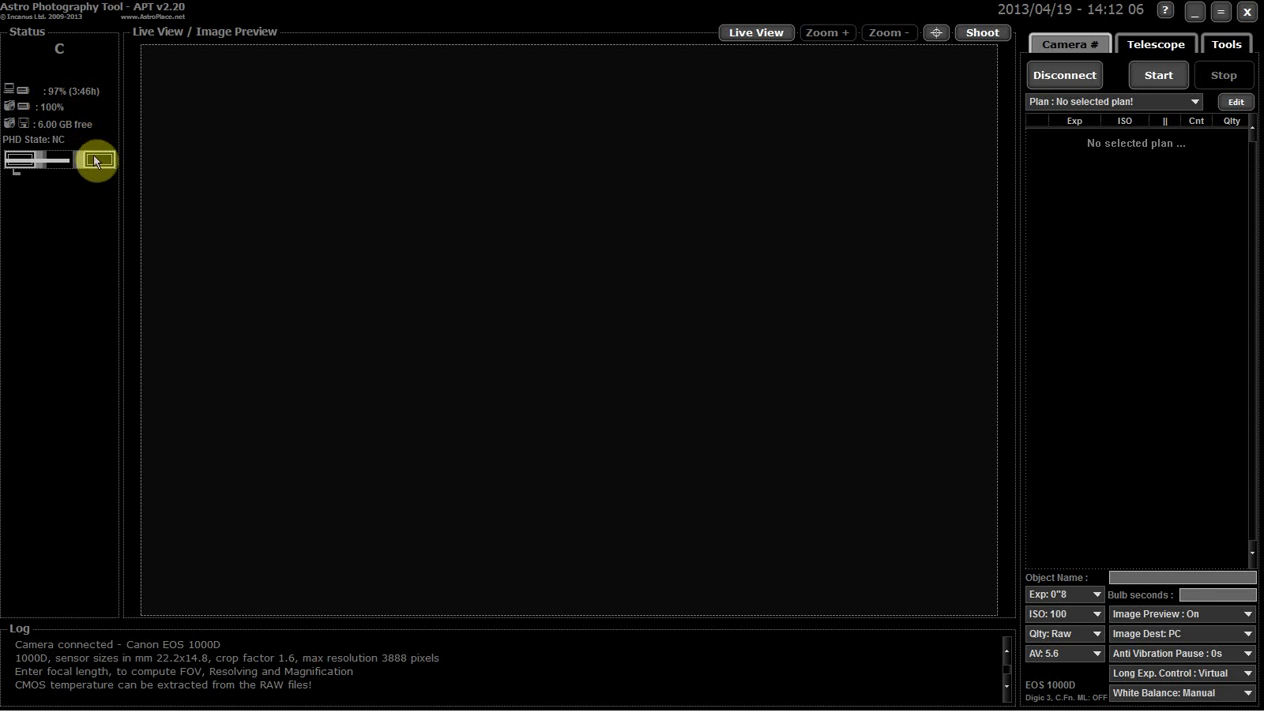
Show the Darkness Clock tooltip describing its twilight, full darkness and Moon zones.
mouse_move(90, 168)
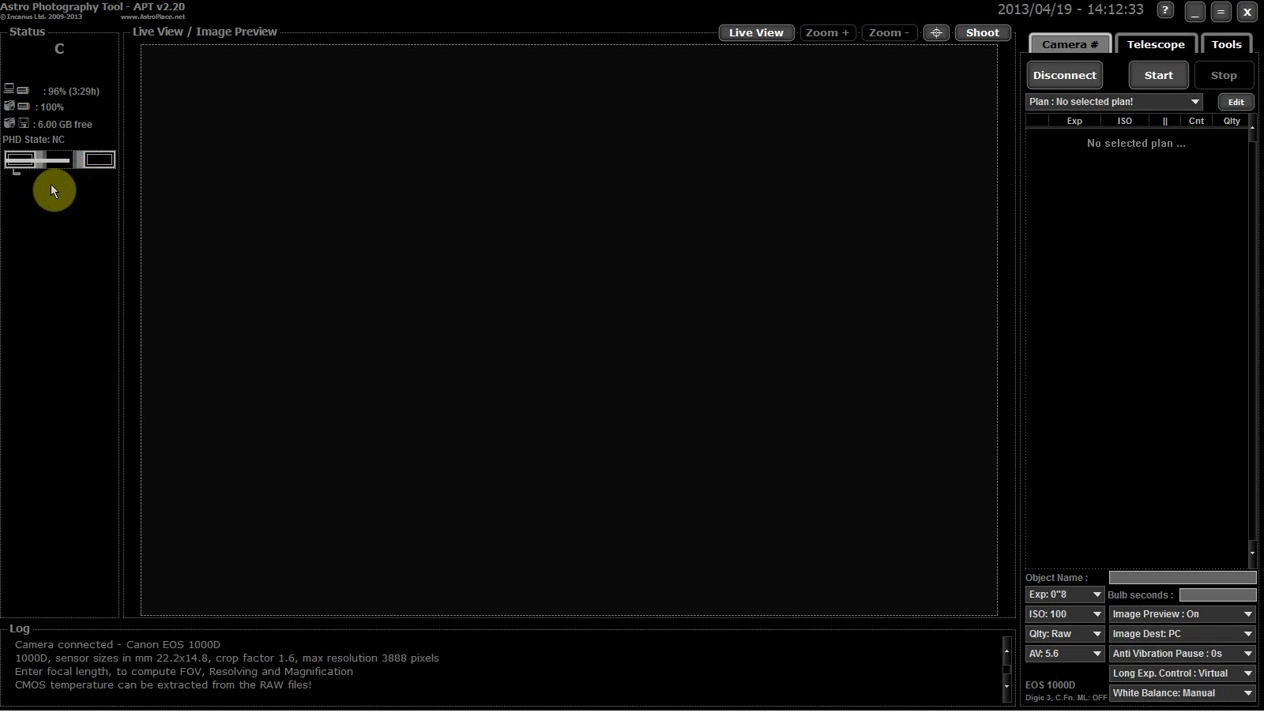
mouse_move(34, 159)
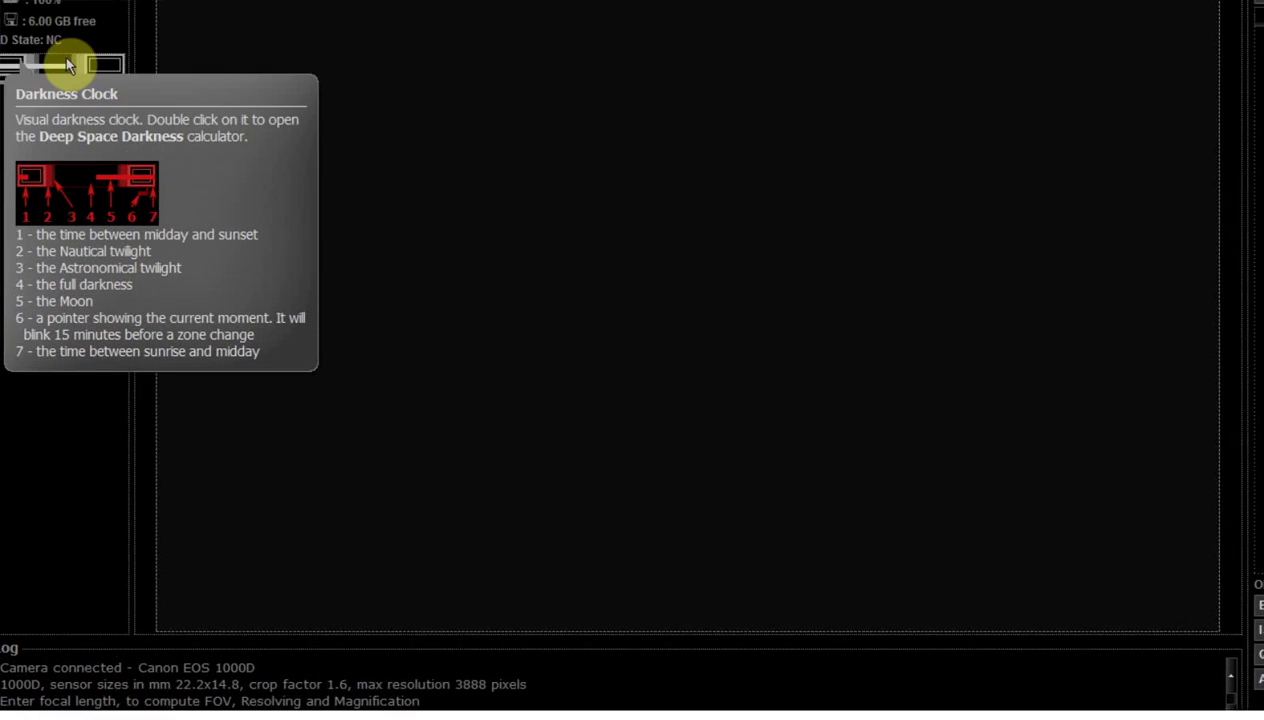
Open the Deep Sky Darkness calculator and advance it night by night to 2013/05/16–17.
double_click(68, 158)
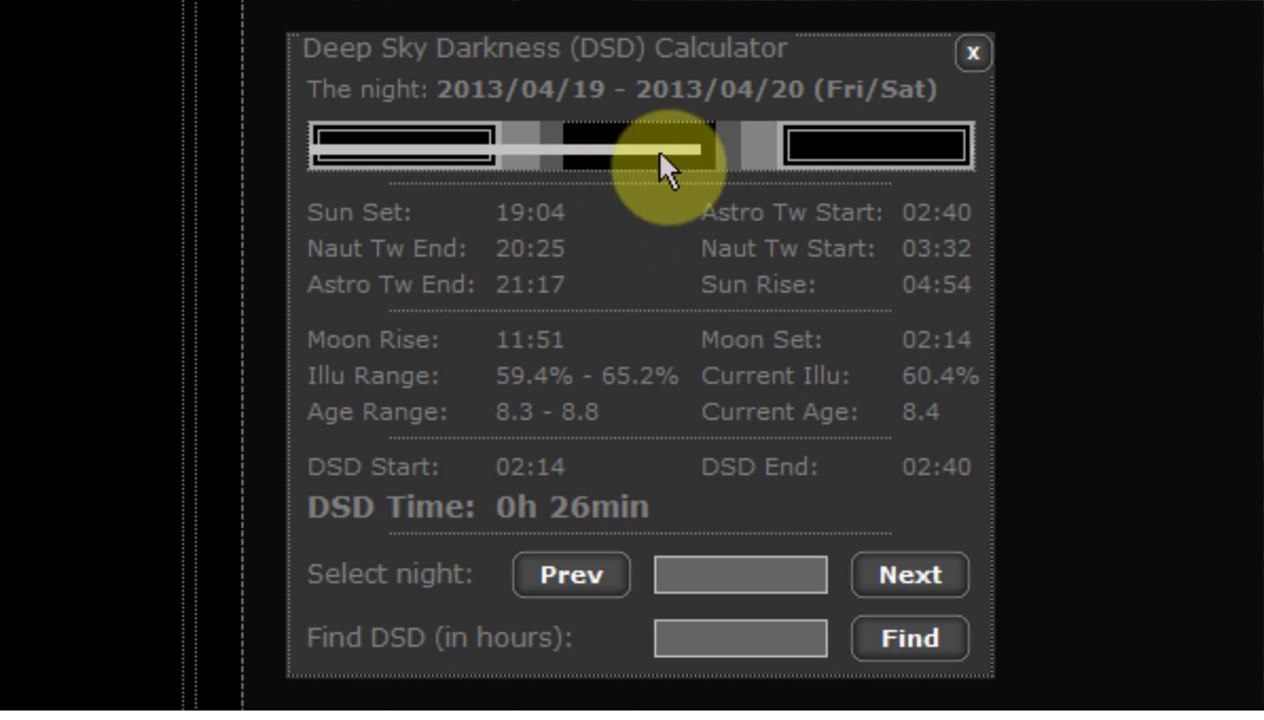
click(902, 574)
click(902, 573)
click(902, 574)
click(902, 574)
click(902, 574)
click(901, 572)
click(901, 572)
click(901, 572)
click(901, 572)
click(901, 572)
click(901, 572)
click(901, 572)
click(901, 572)
click(901, 572)
click(901, 572)
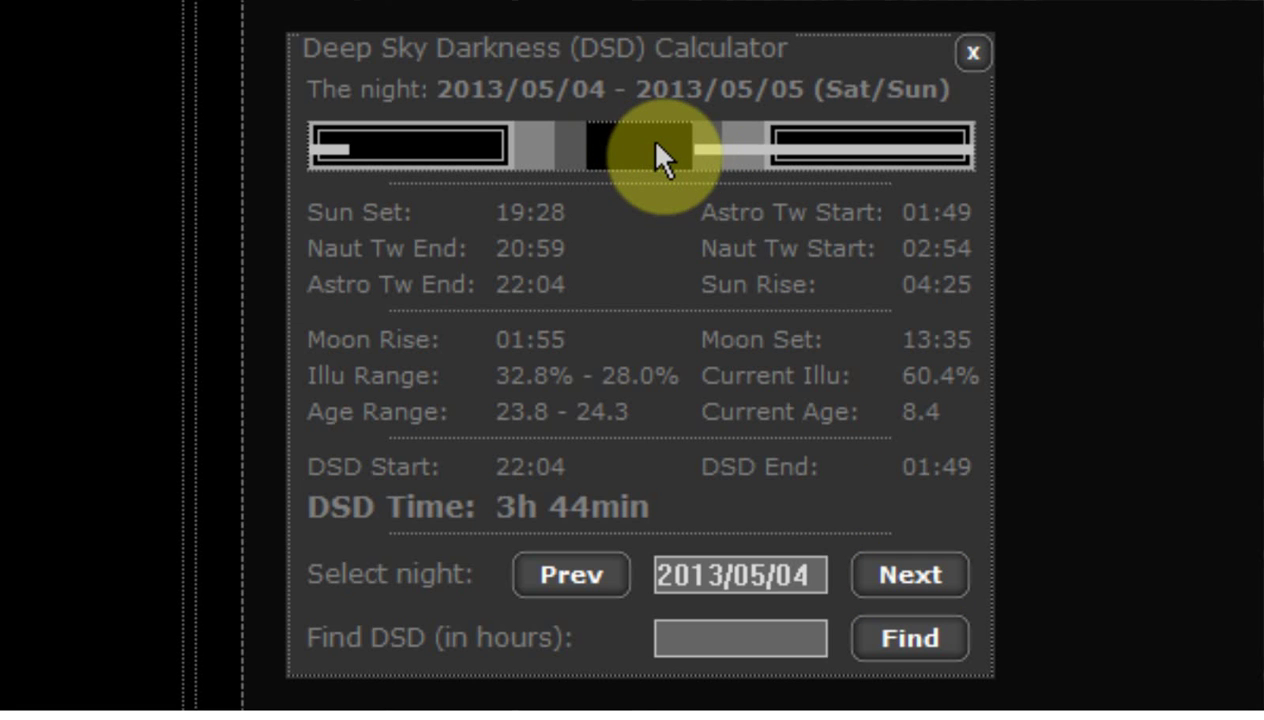
click(921, 578)
click(921, 578)
click(921, 578)
click(921, 578)
click(921, 578)
click(921, 578)
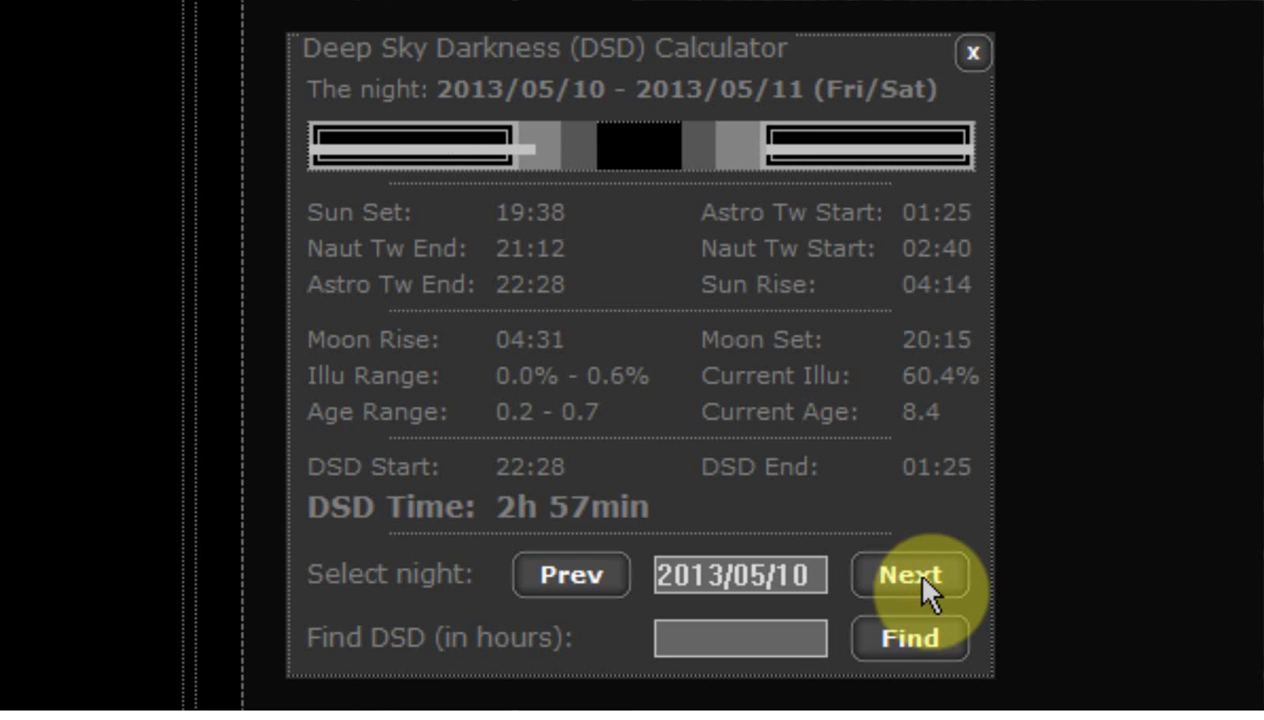
click(921, 578)
click(921, 578)
click(921, 578)
click(921, 578)
click(921, 578)
click(921, 578)
click(921, 578)
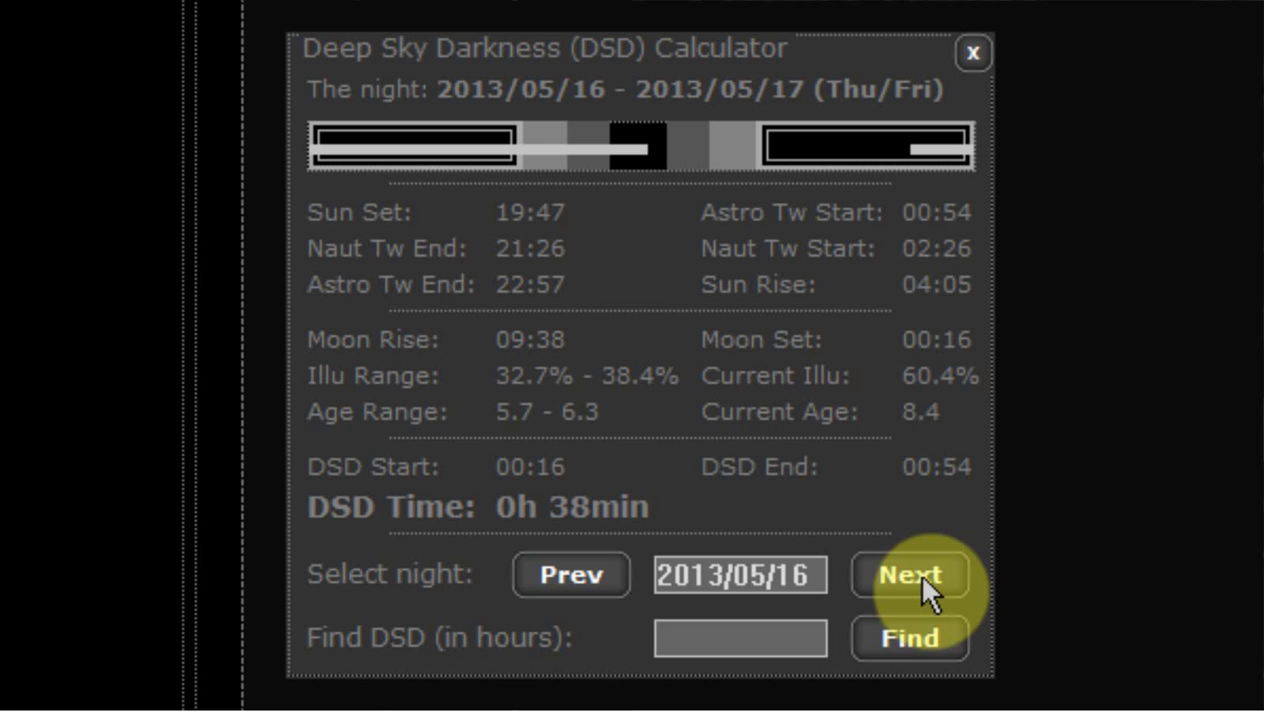
click(727, 634)
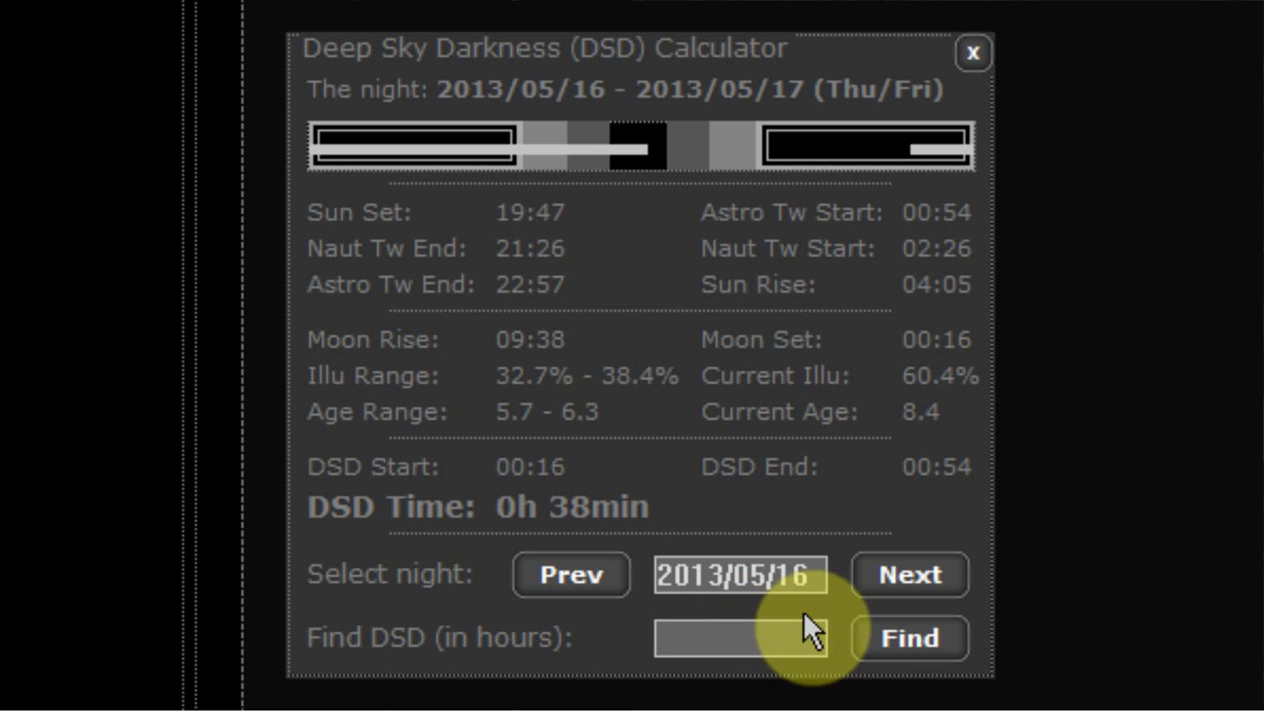
Search for a night with 7 hours of deep sky darkness, then close the calculator.
text(7)
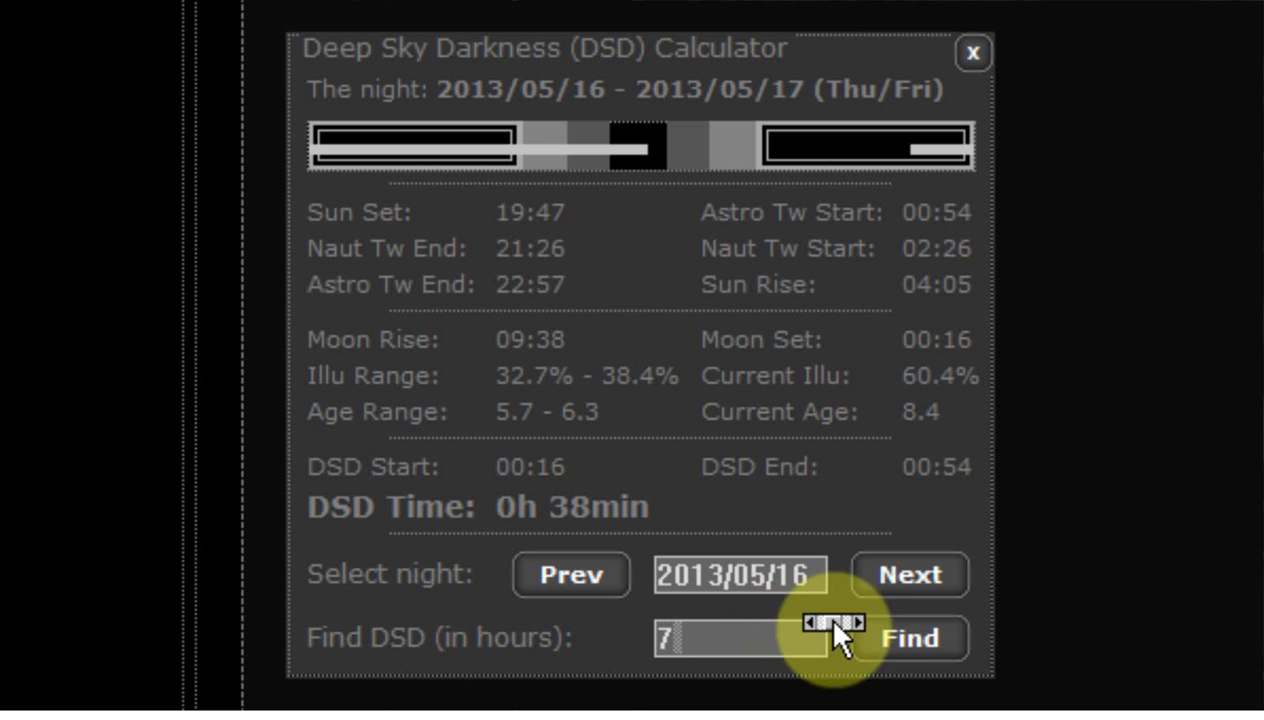
click(896, 637)
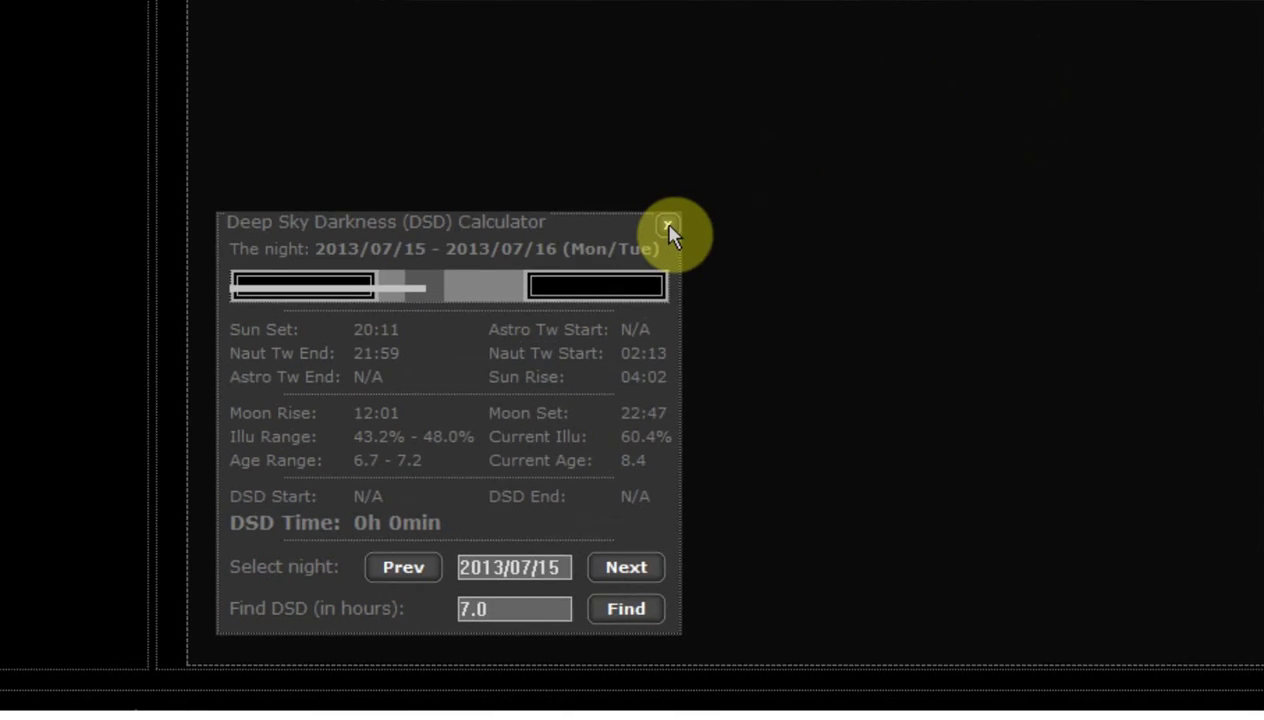
click(668, 226)
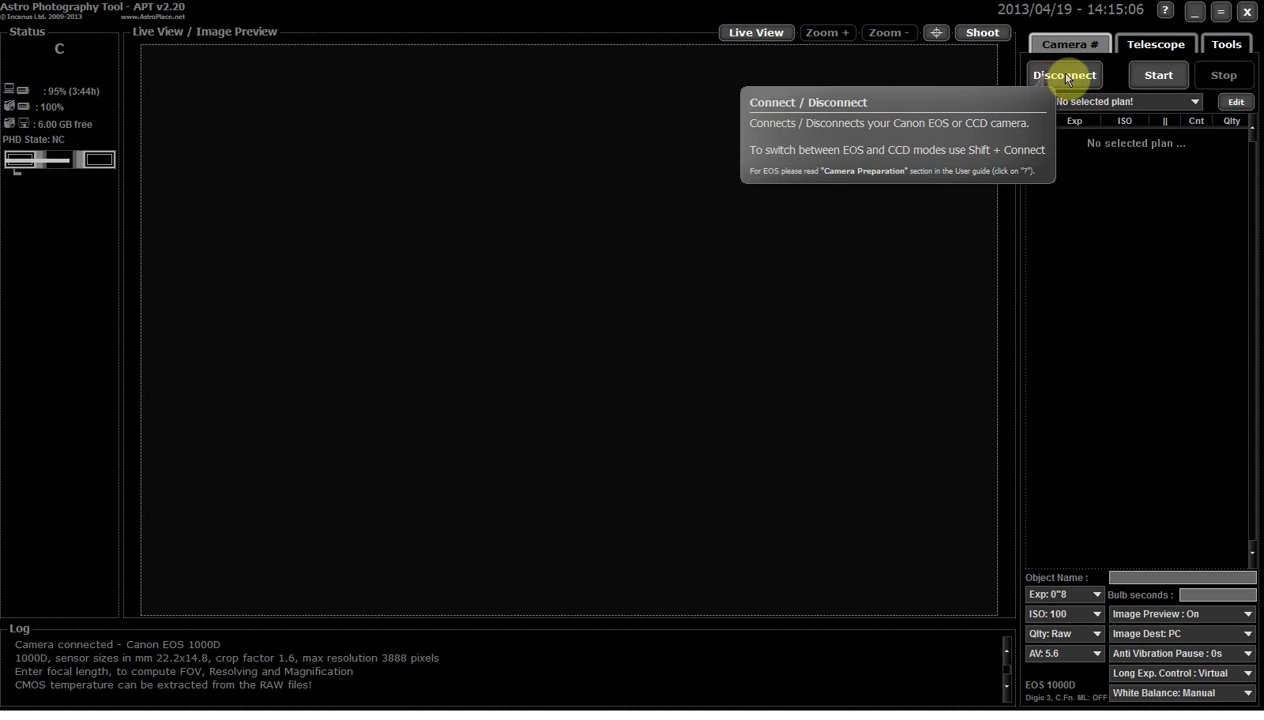
Start live view streaming from the EOS 1000D into the preview area.
click(766, 36)
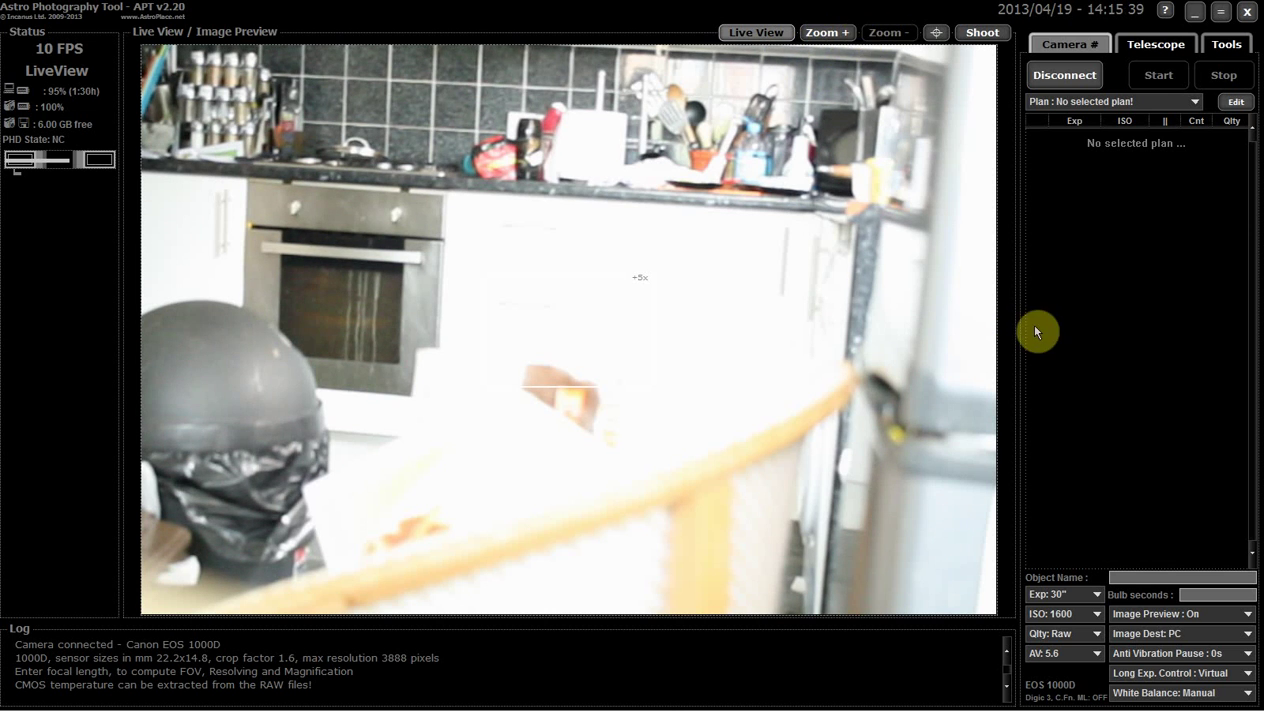
click(1097, 614)
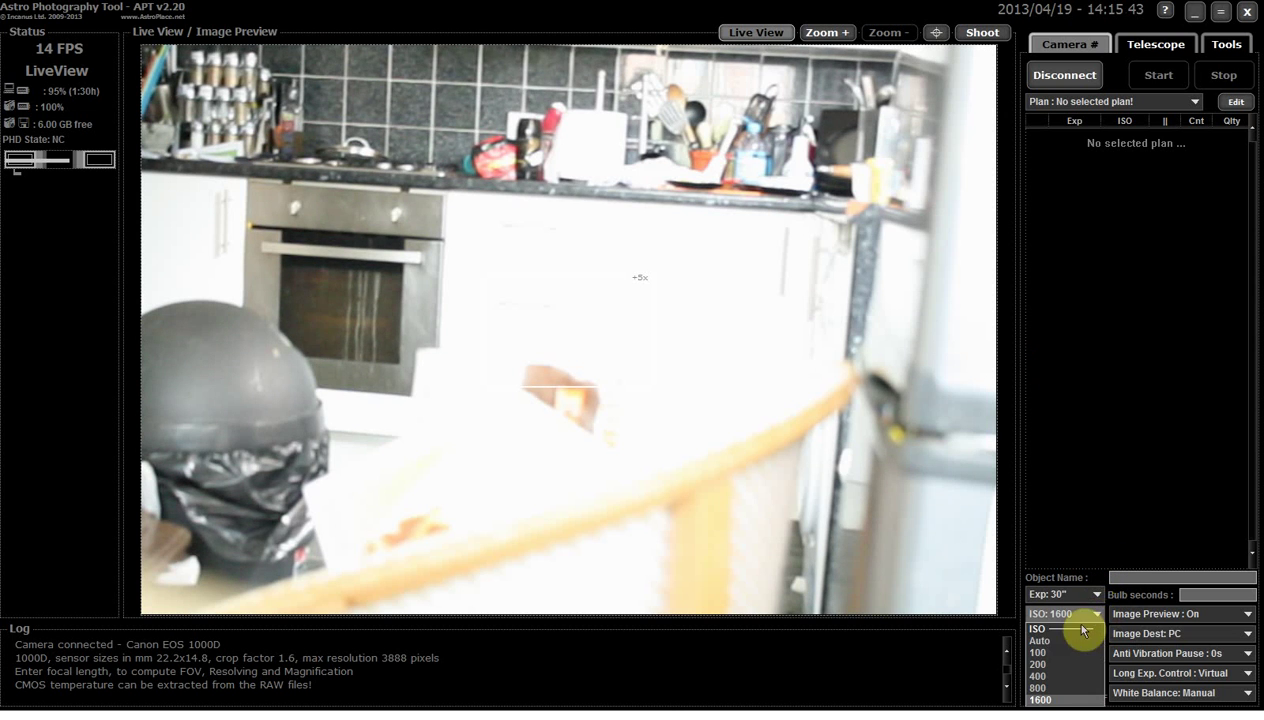
Set ISO to 100 and the exposure time to 1 second.
click(1040, 655)
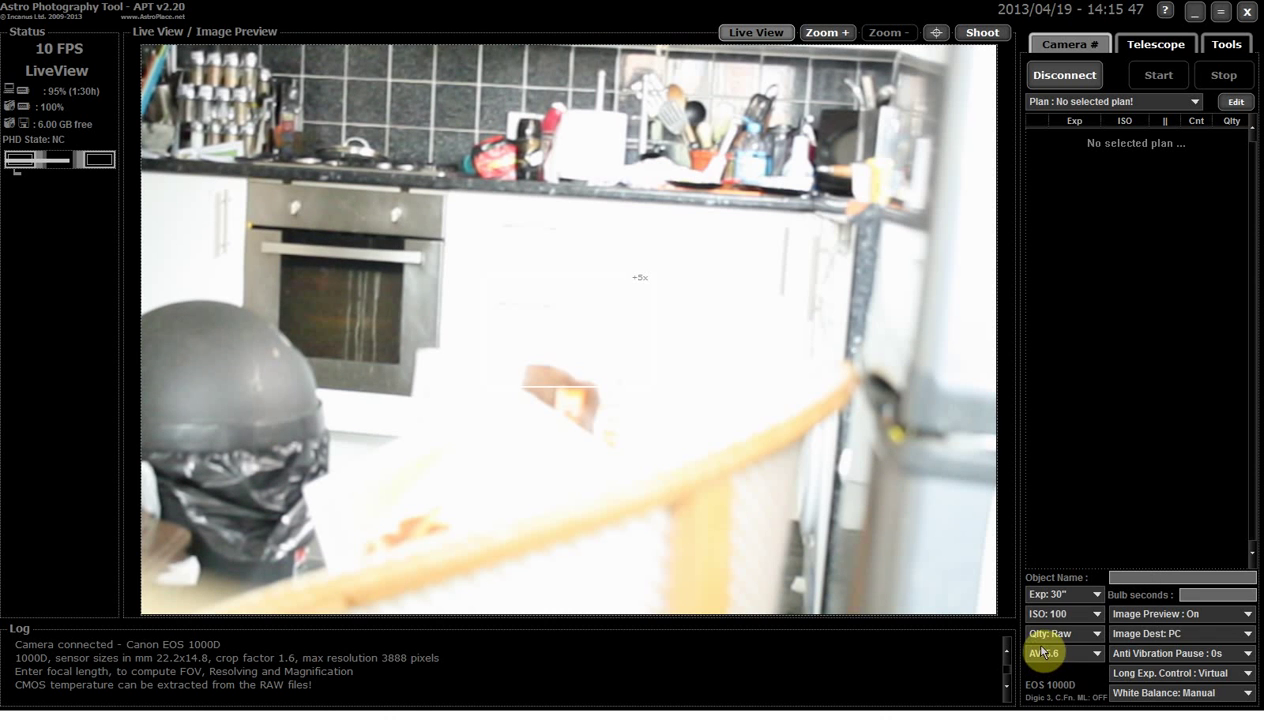
click(1098, 595)
click(1036, 521)
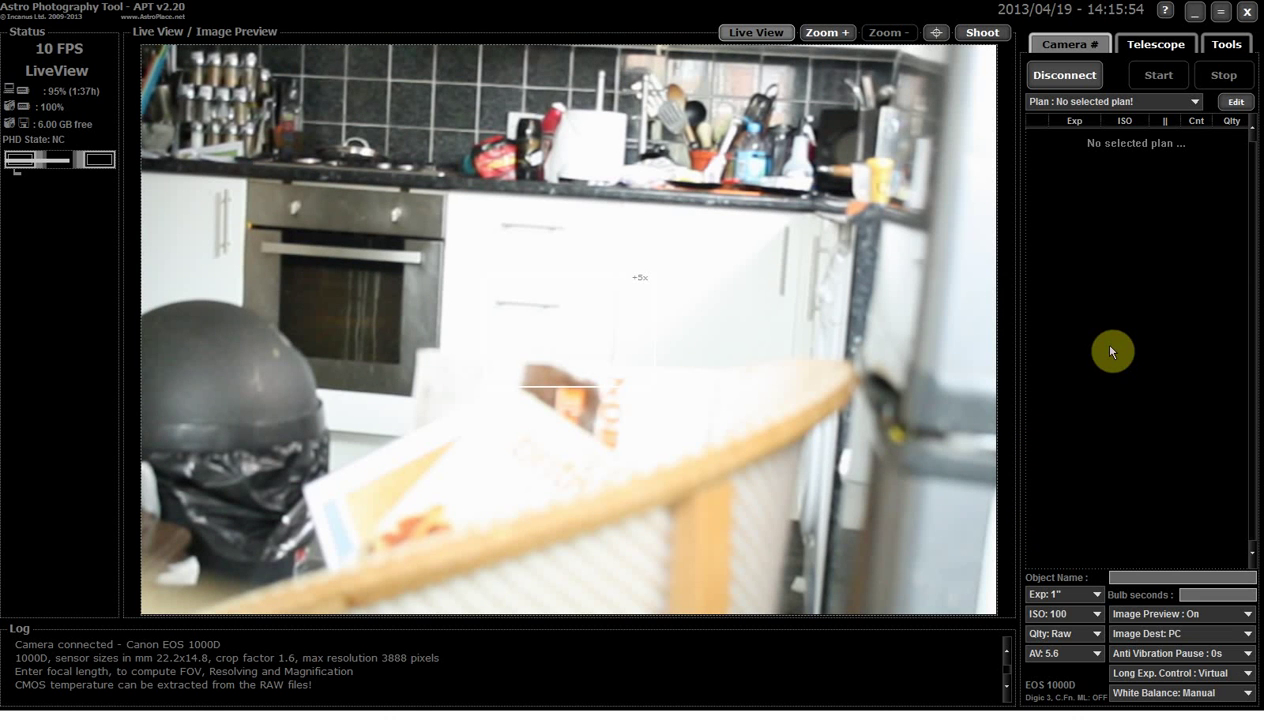
Change the exposure time to 1/8 second.
click(1099, 596)
click(1099, 578)
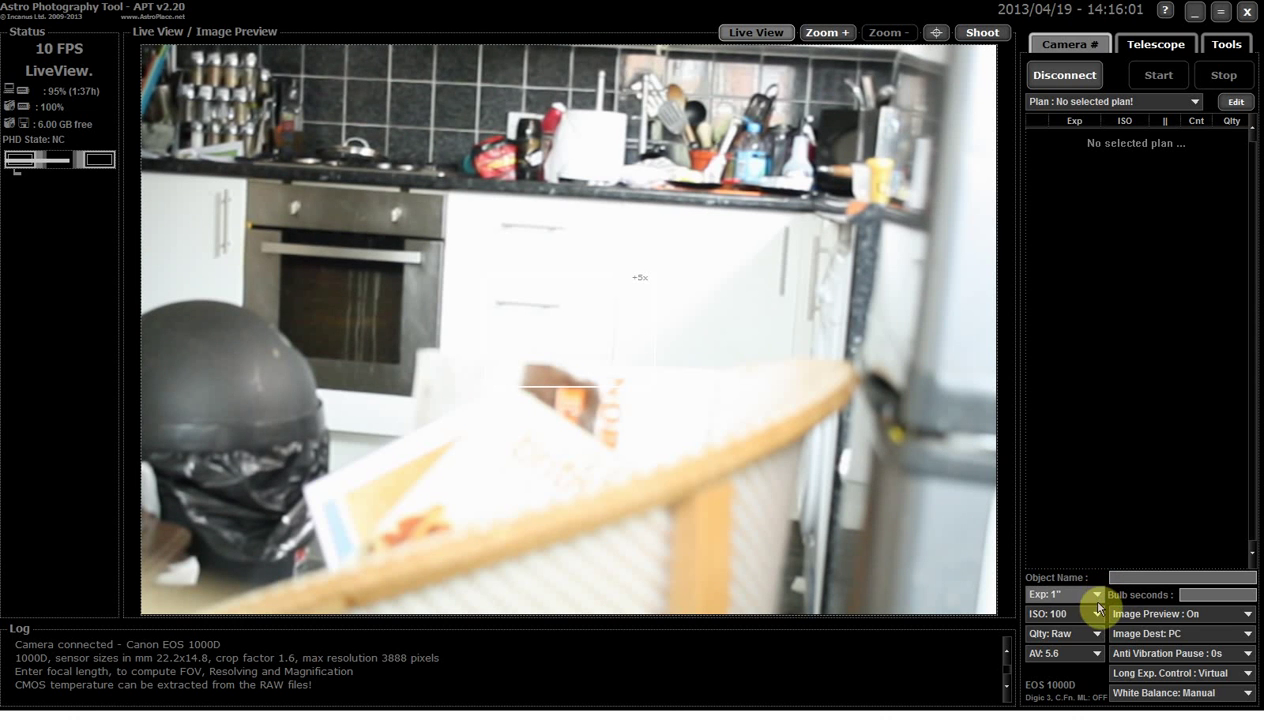
click(1097, 597)
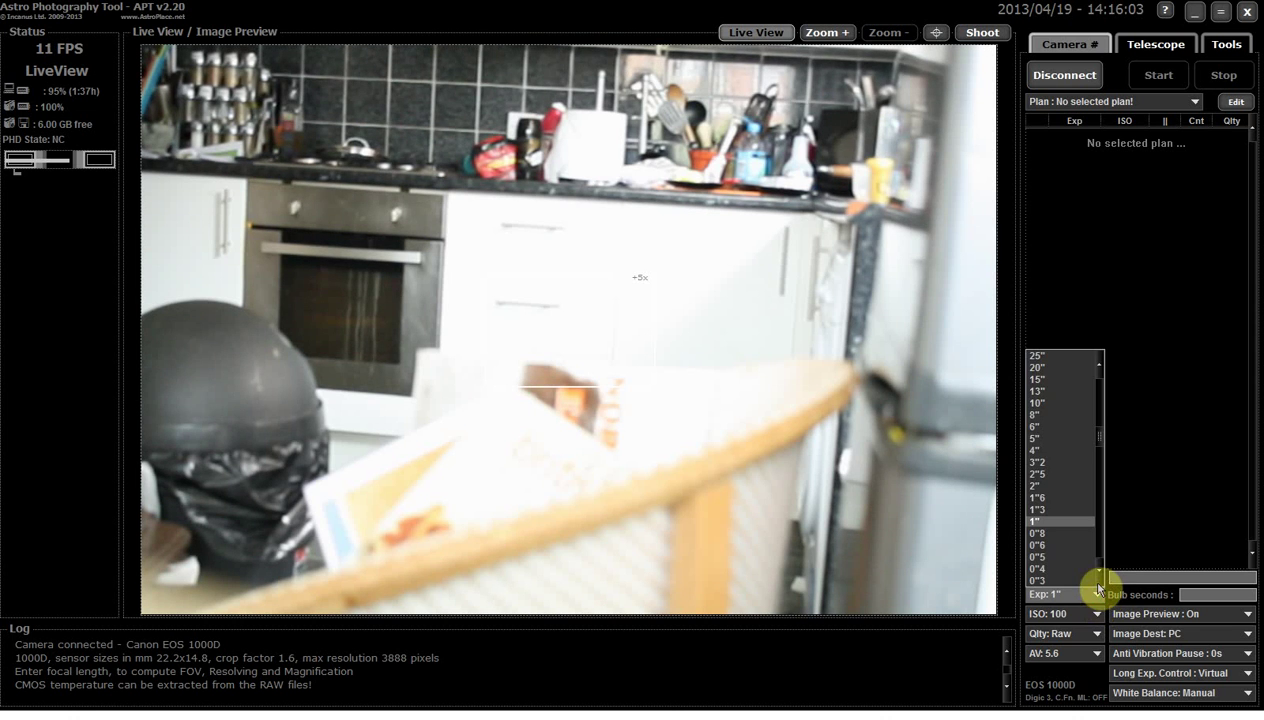
scroll(1099, 446, down, 3)
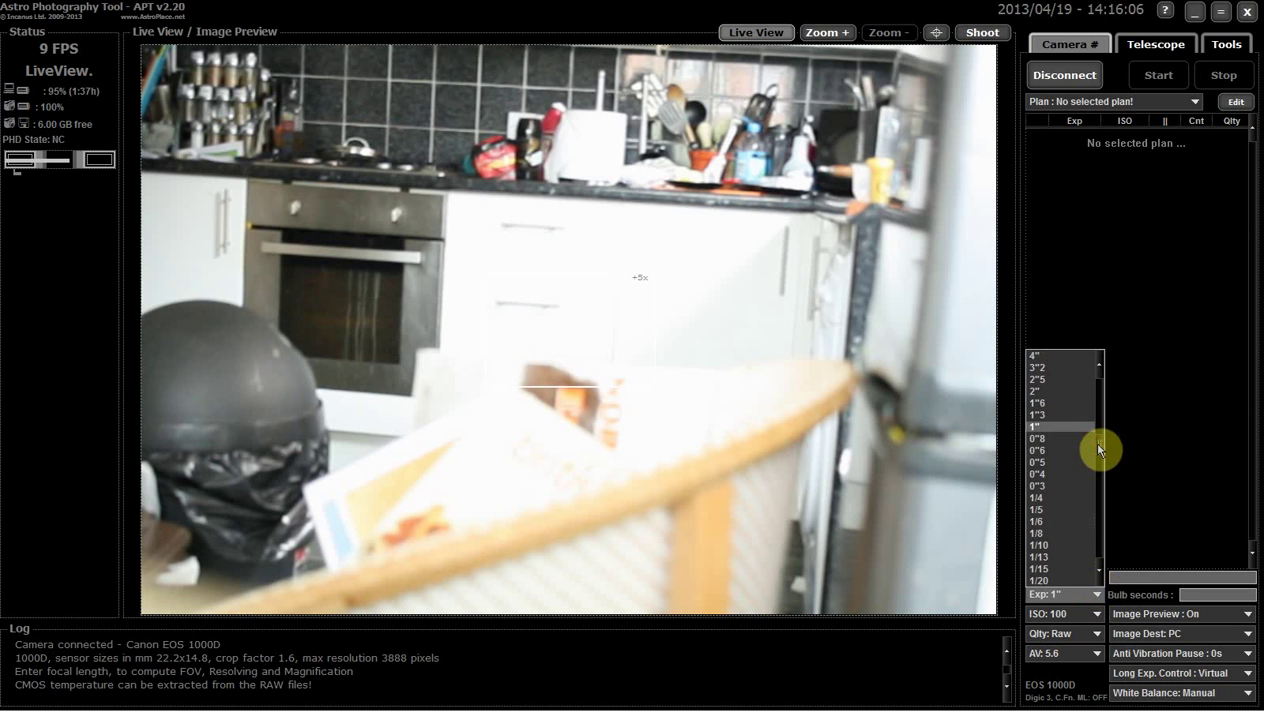
drag(1099, 449, 1098, 451)
scroll(1086, 467, down, 1)
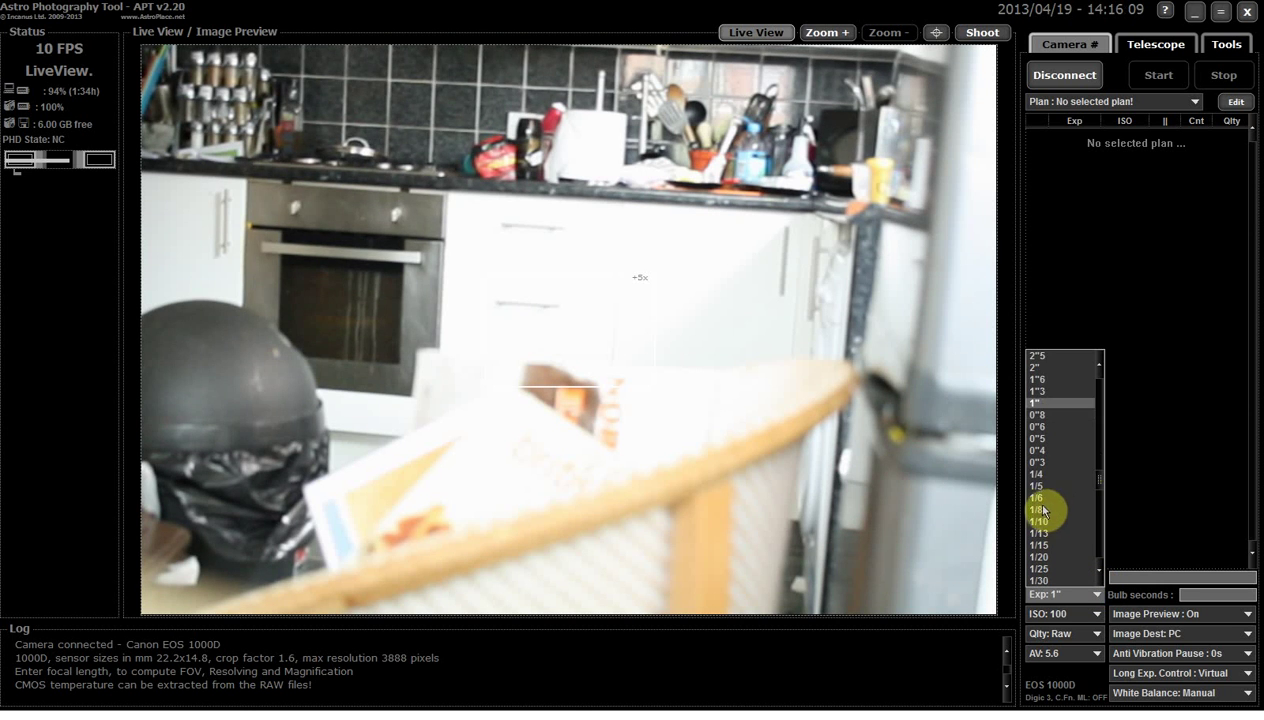
click(1040, 511)
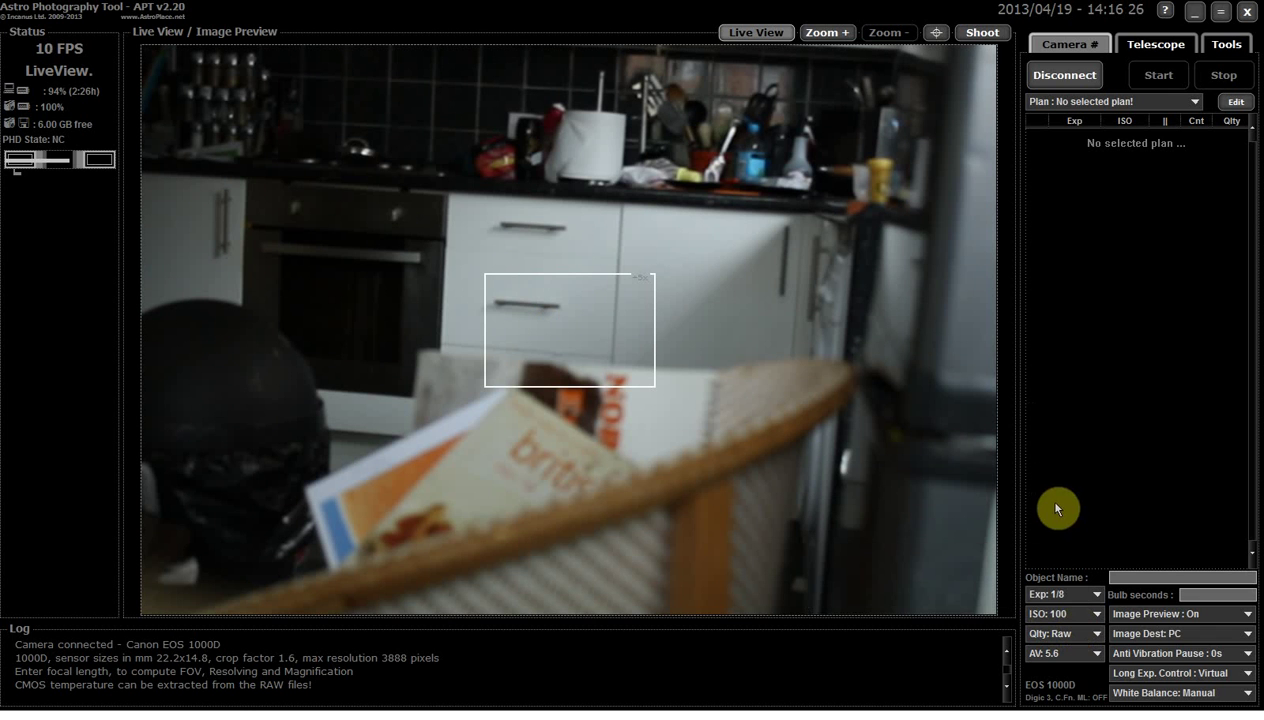
click(834, 38)
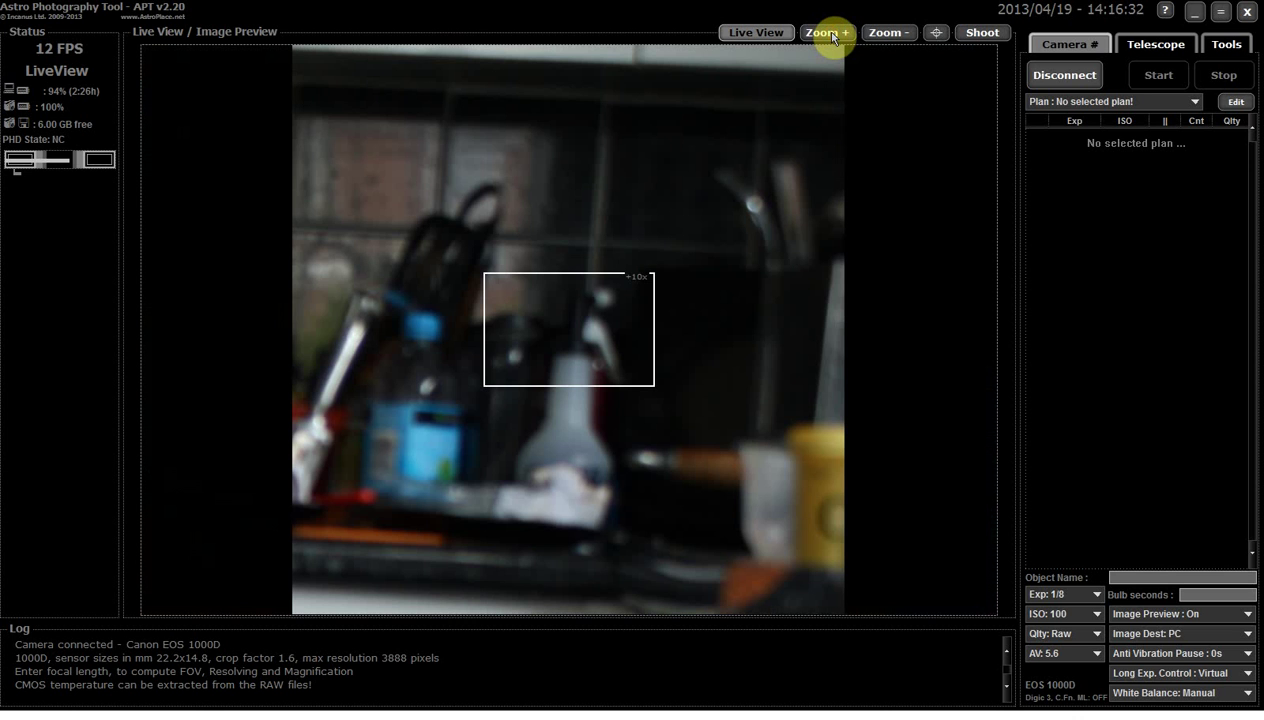
click(895, 35)
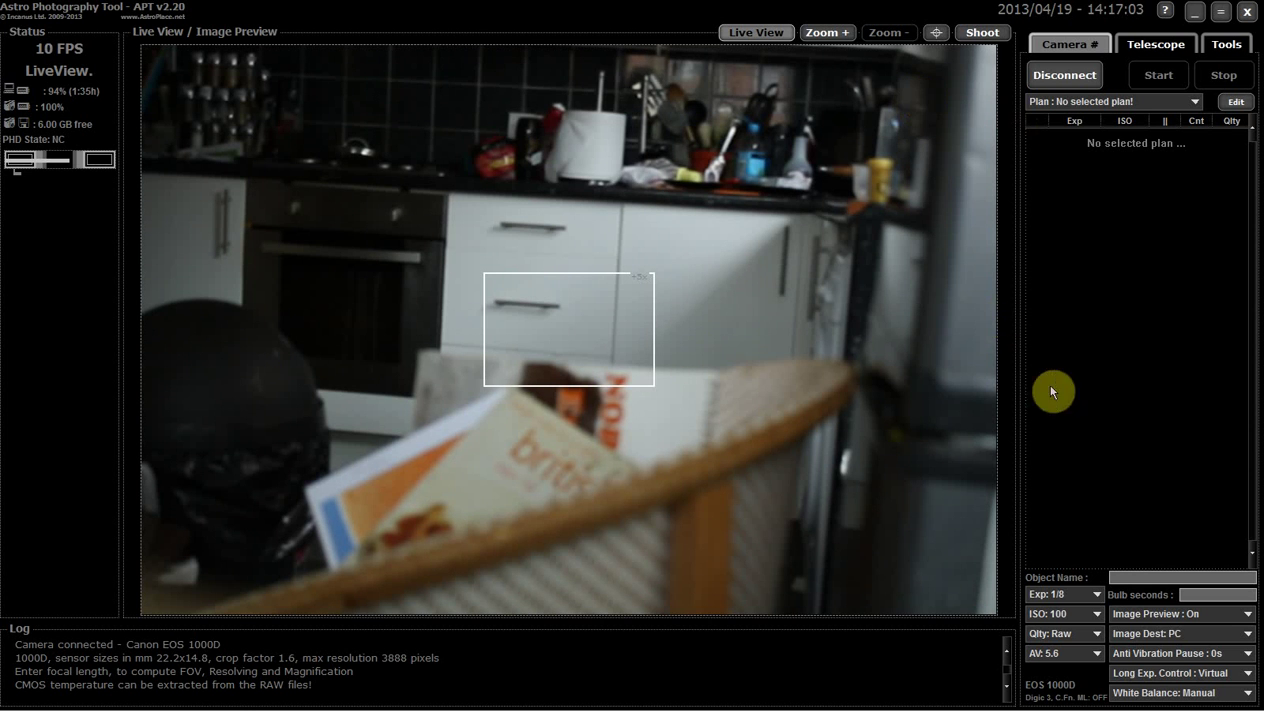
click(1097, 634)
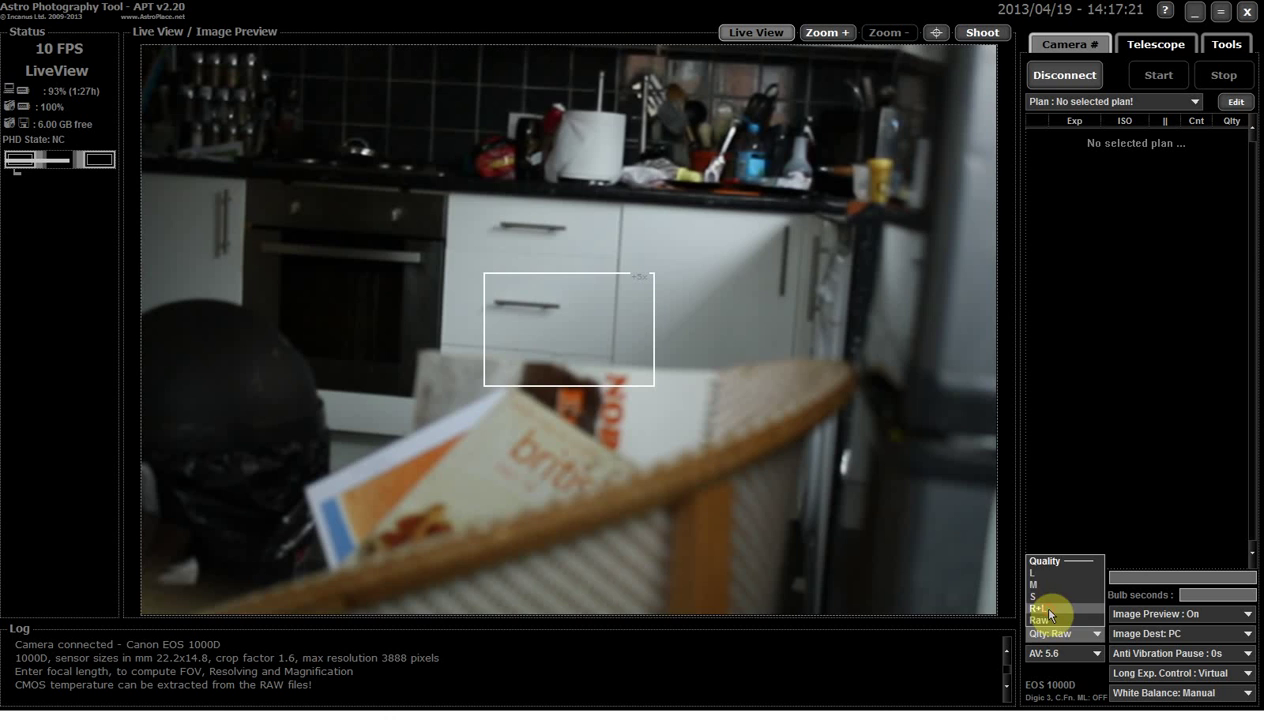
click(1049, 609)
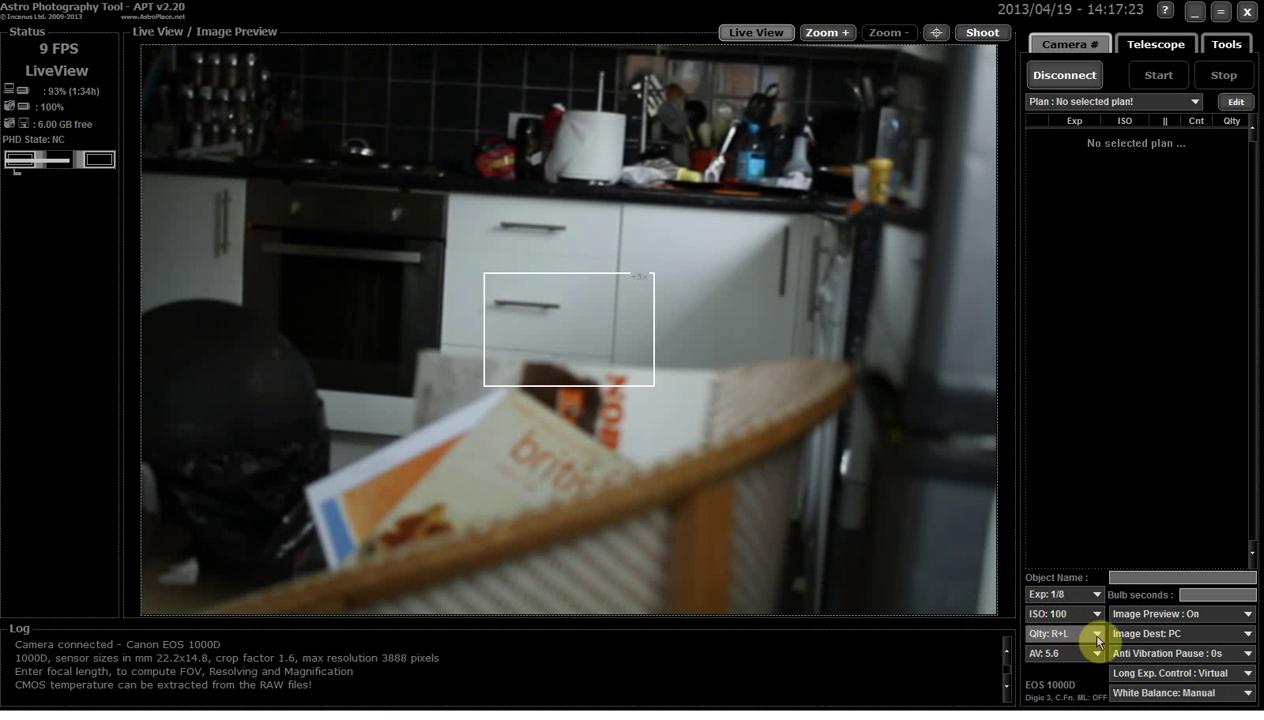
click(1099, 636)
click(1045, 620)
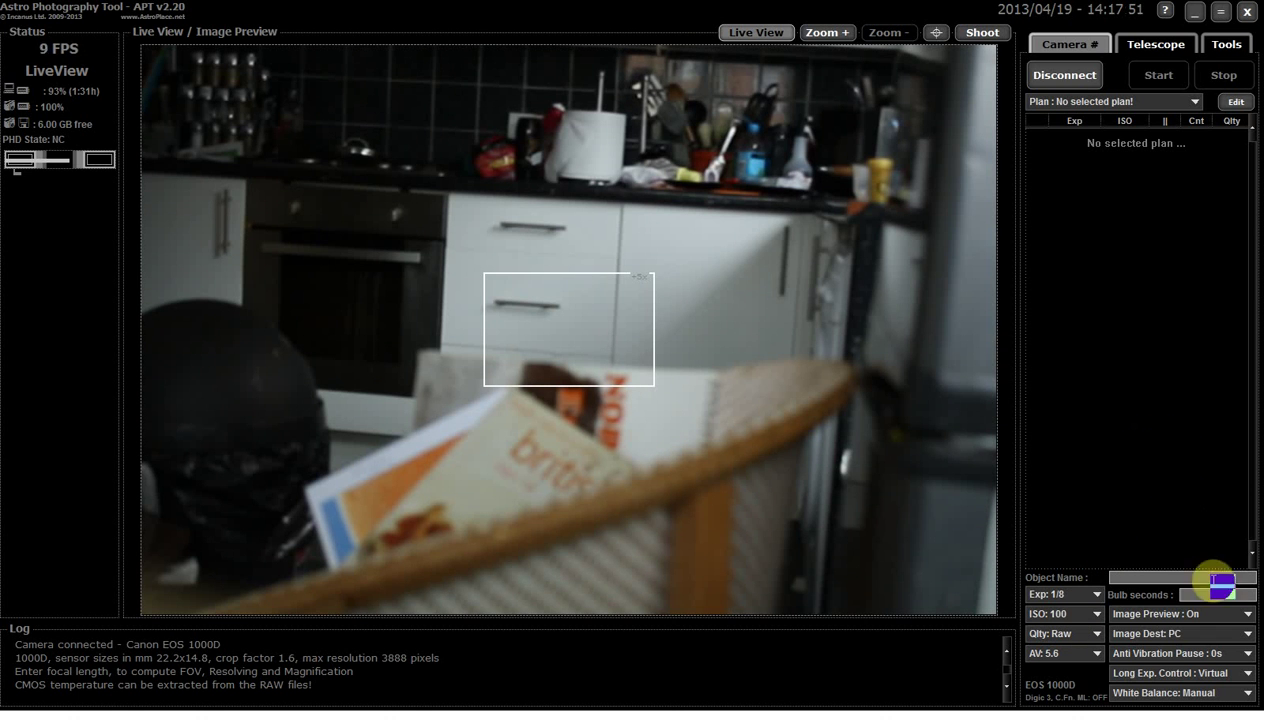
Leave image preview on and keep the image destination set to PC.
click(1249, 617)
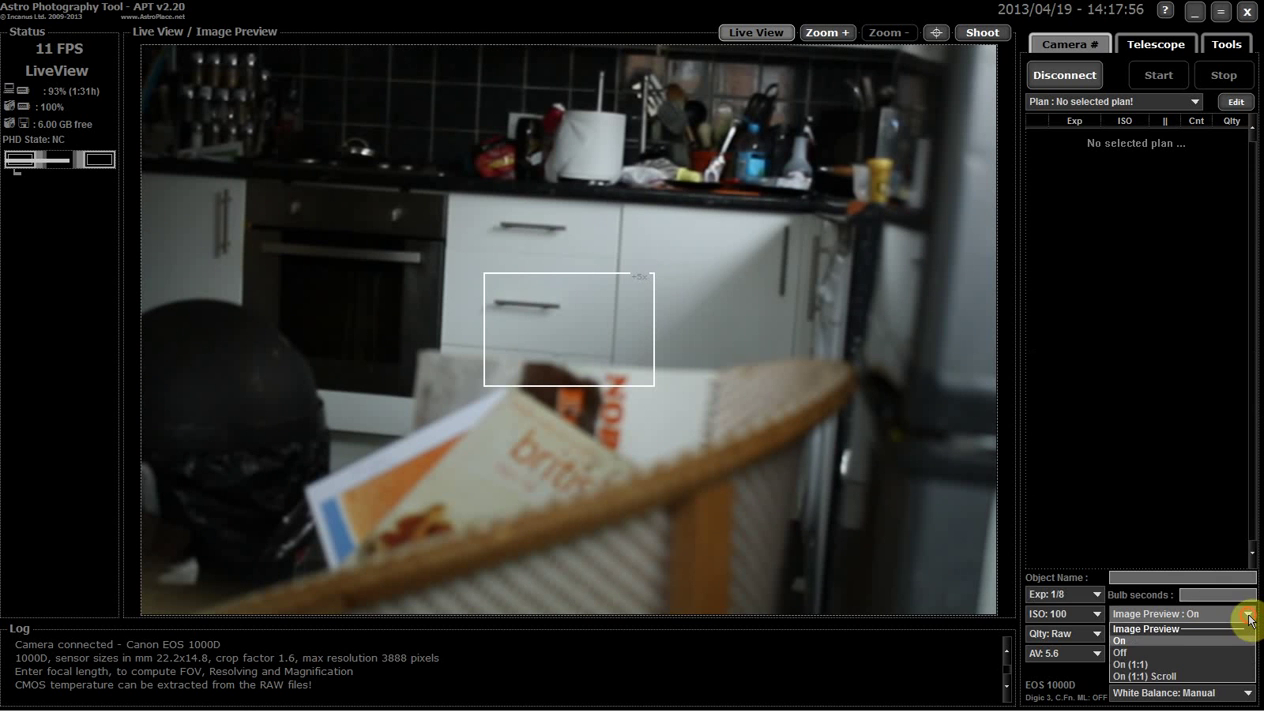
click(1137, 645)
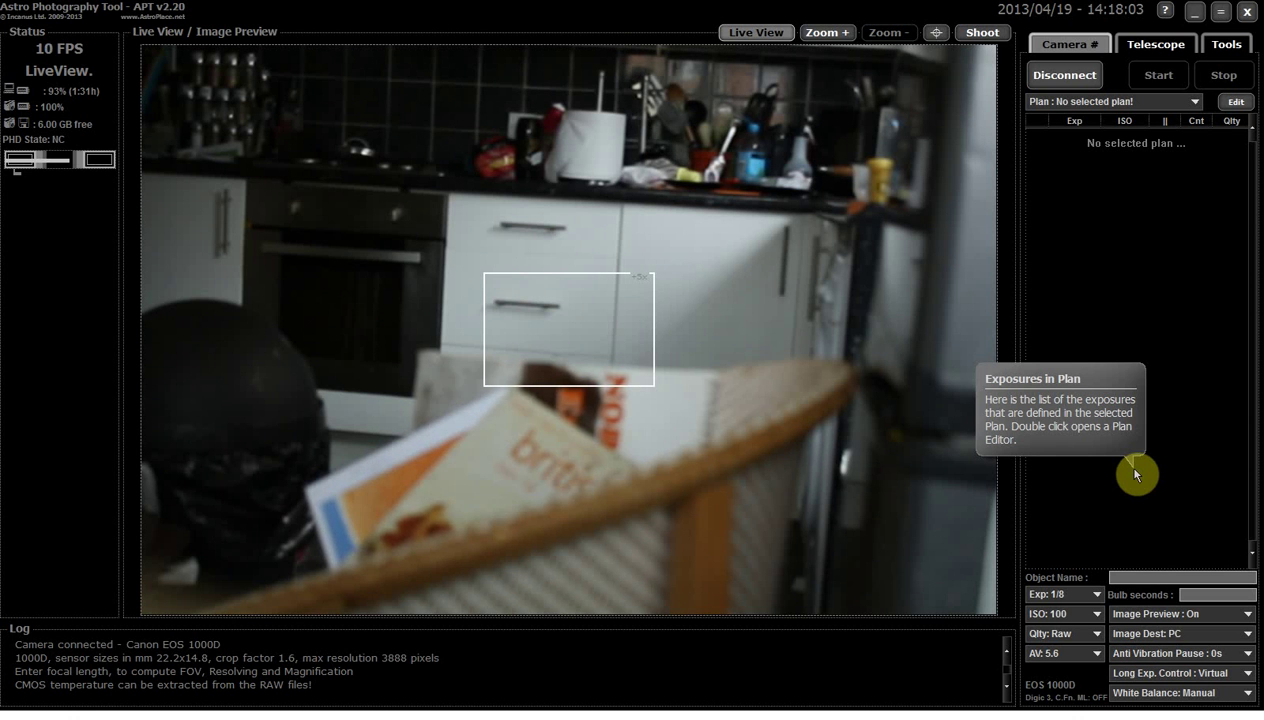
click(1248, 637)
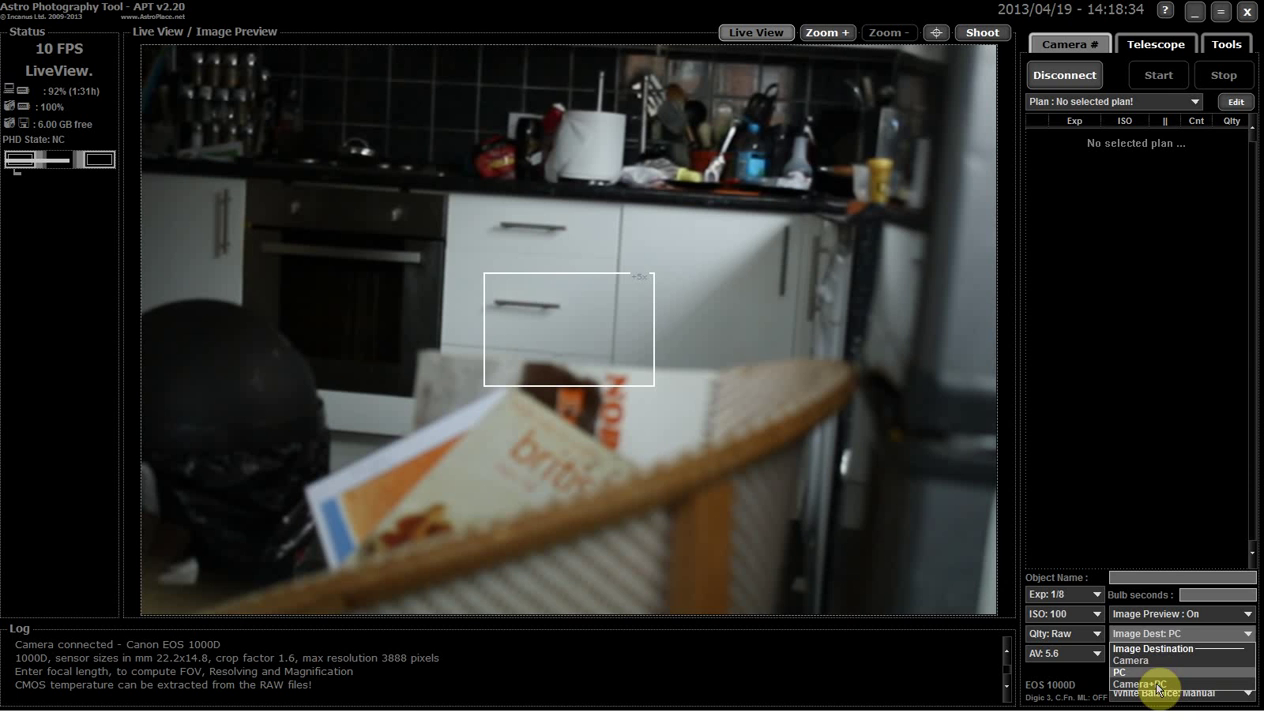
click(1148, 672)
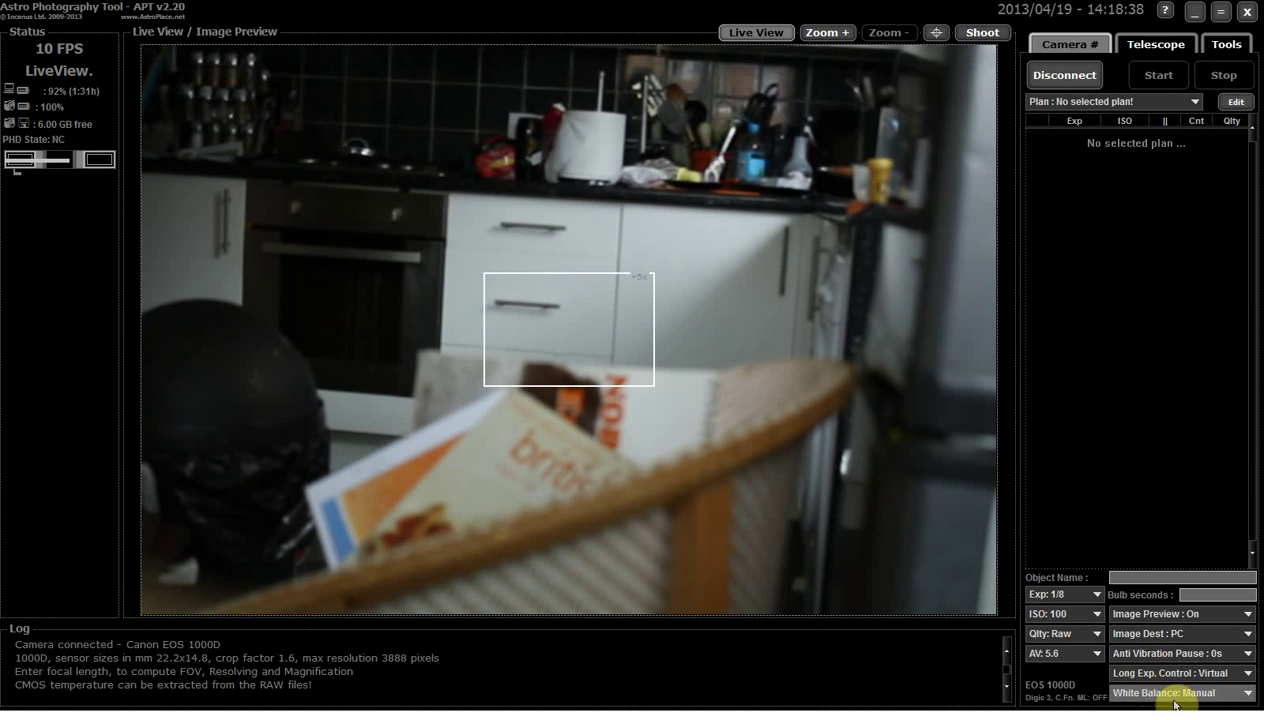
Set white balance to Manual and leave the anti-vibration pause at 0s.
click(1249, 694)
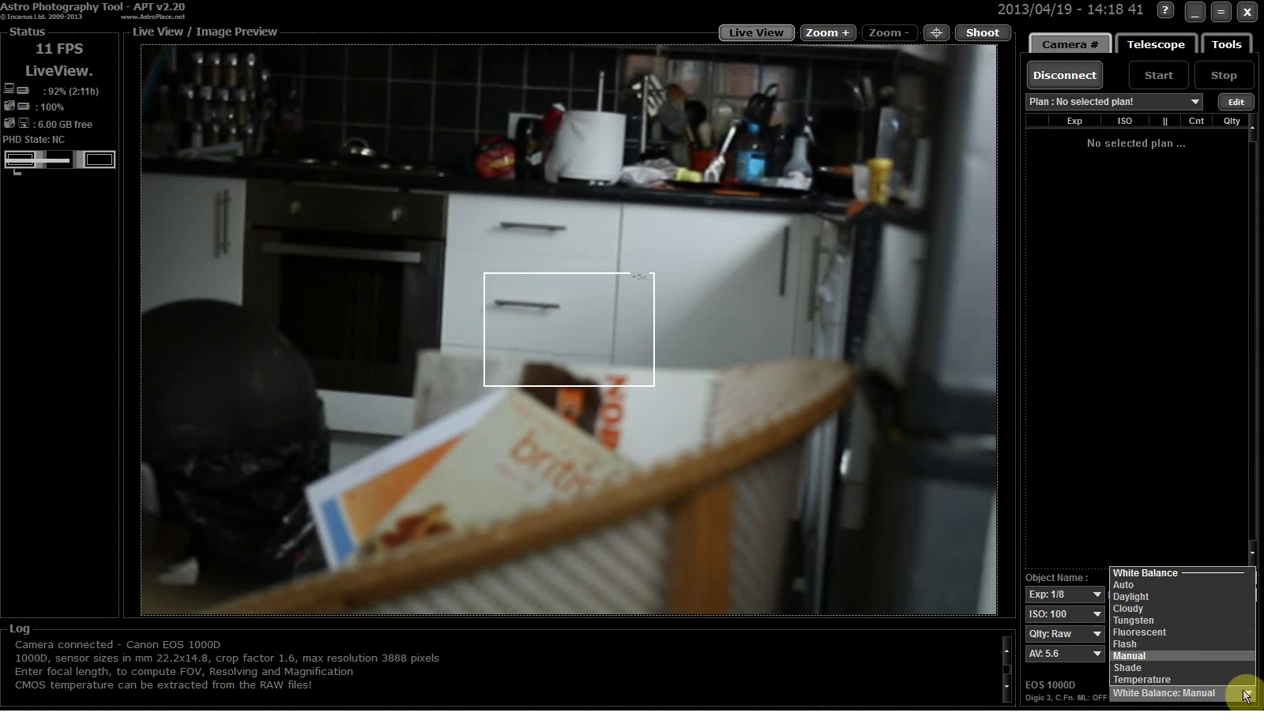
click(1160, 656)
click(1163, 656)
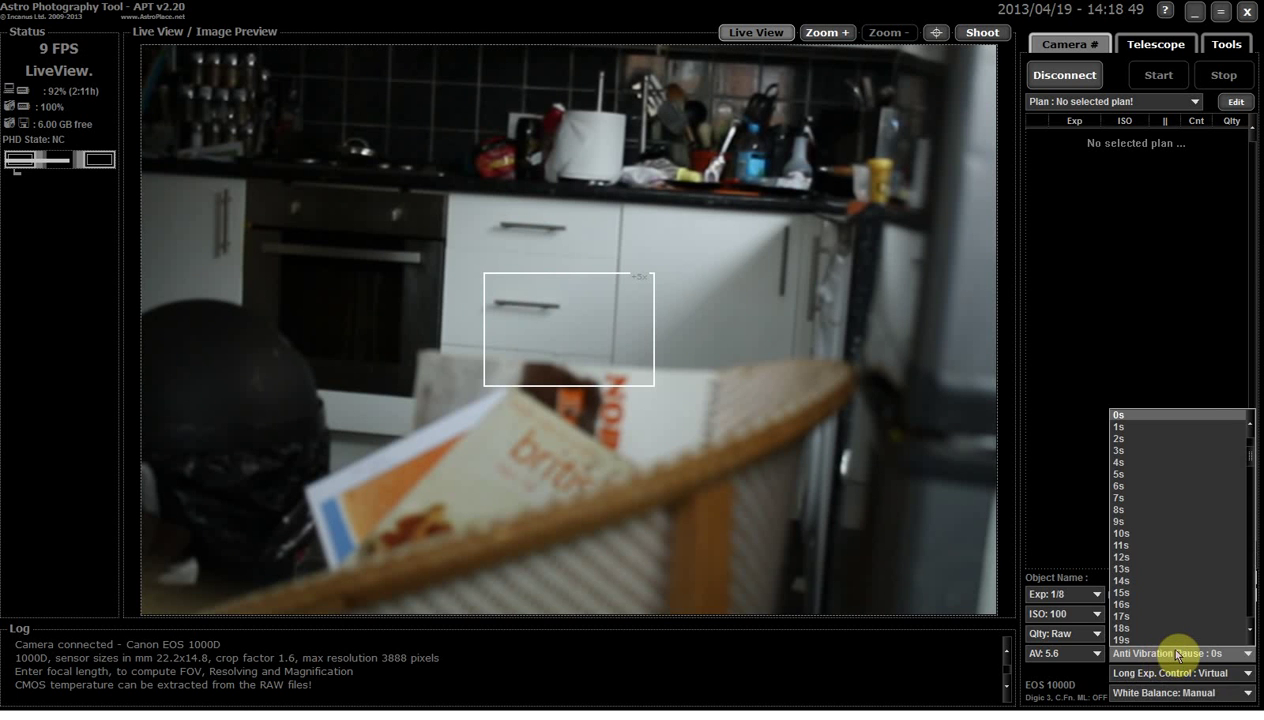
click(1059, 490)
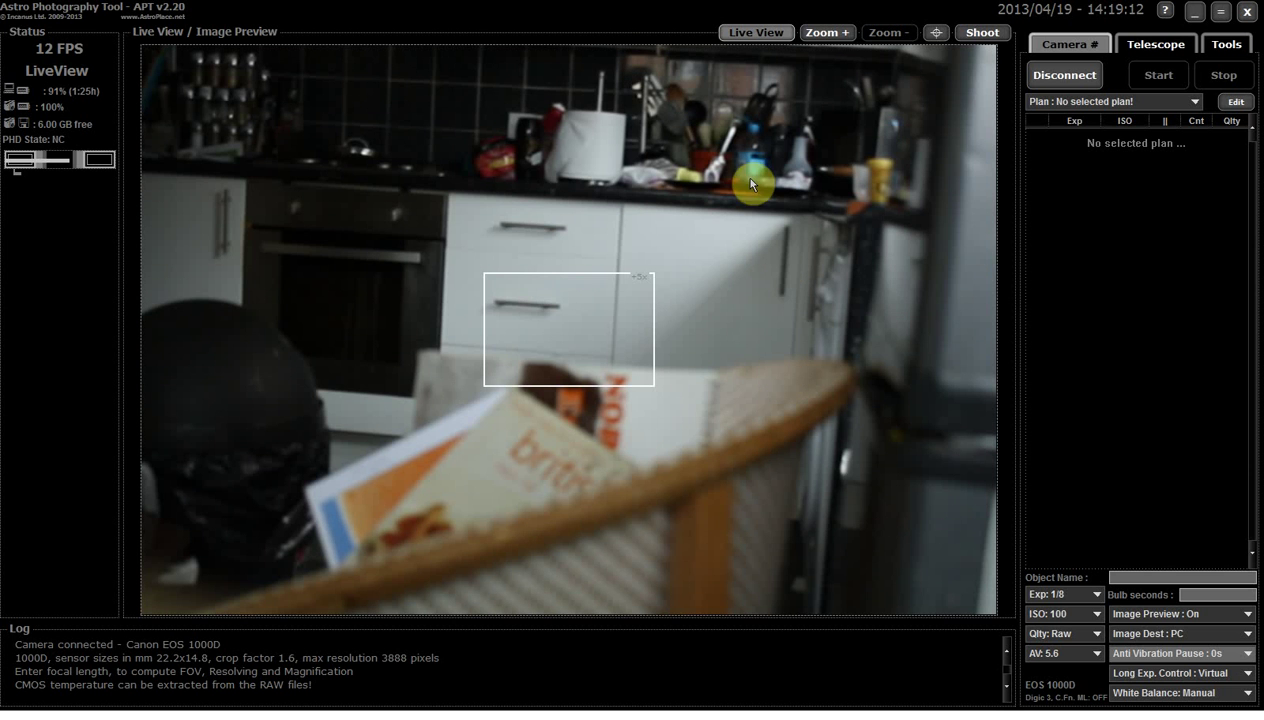
Turn off Live View so the kitchen frame freezes and exposure shows 0"8.
click(752, 32)
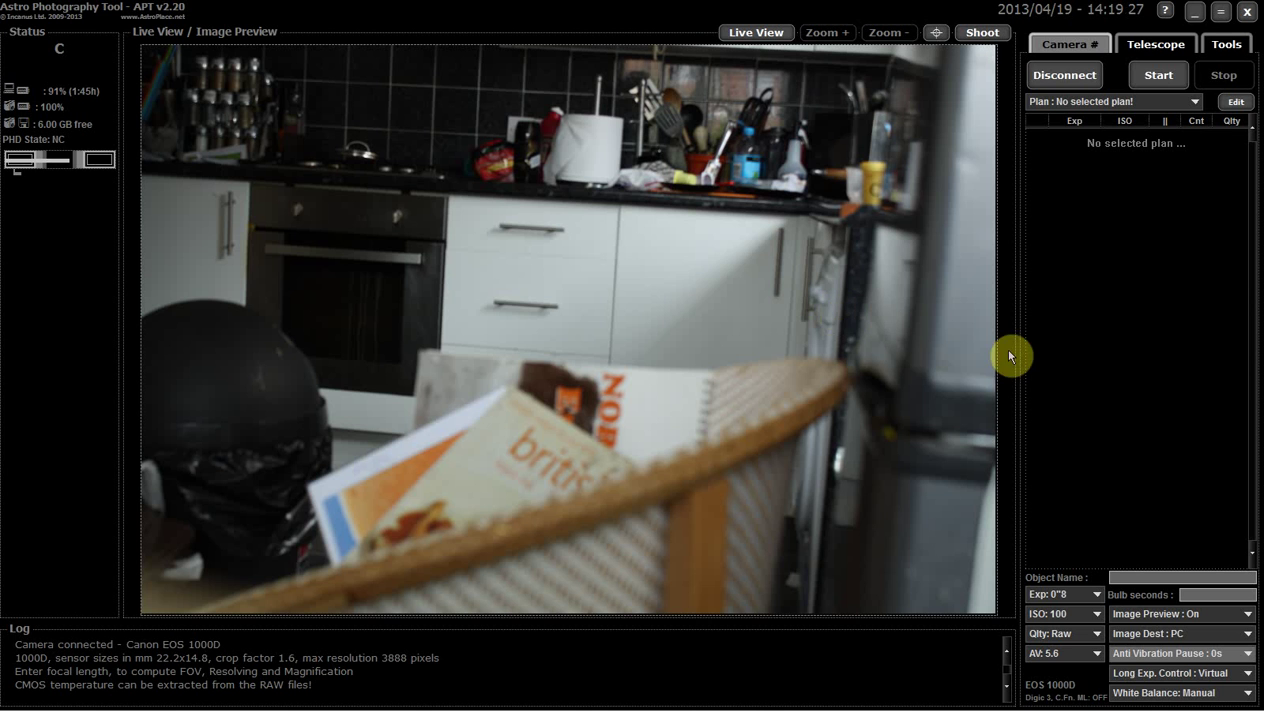
Set Image Preview to Off for captured frames.
click(1246, 612)
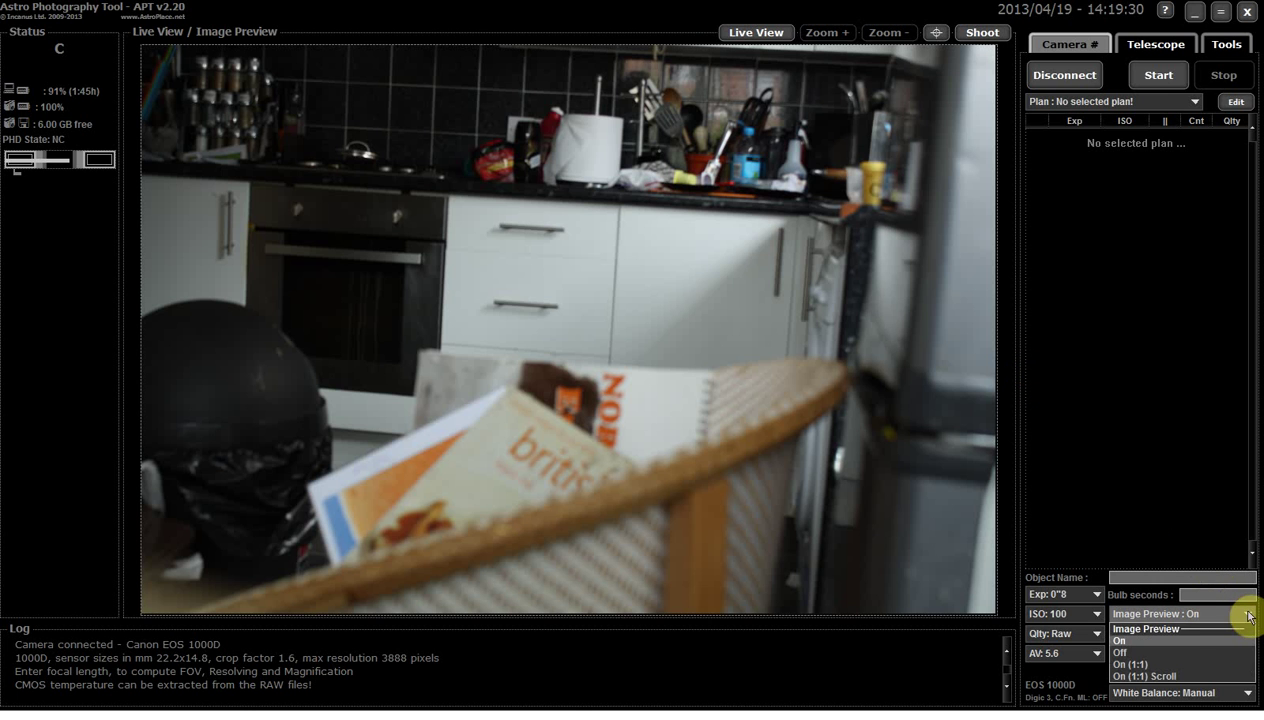
click(1126, 653)
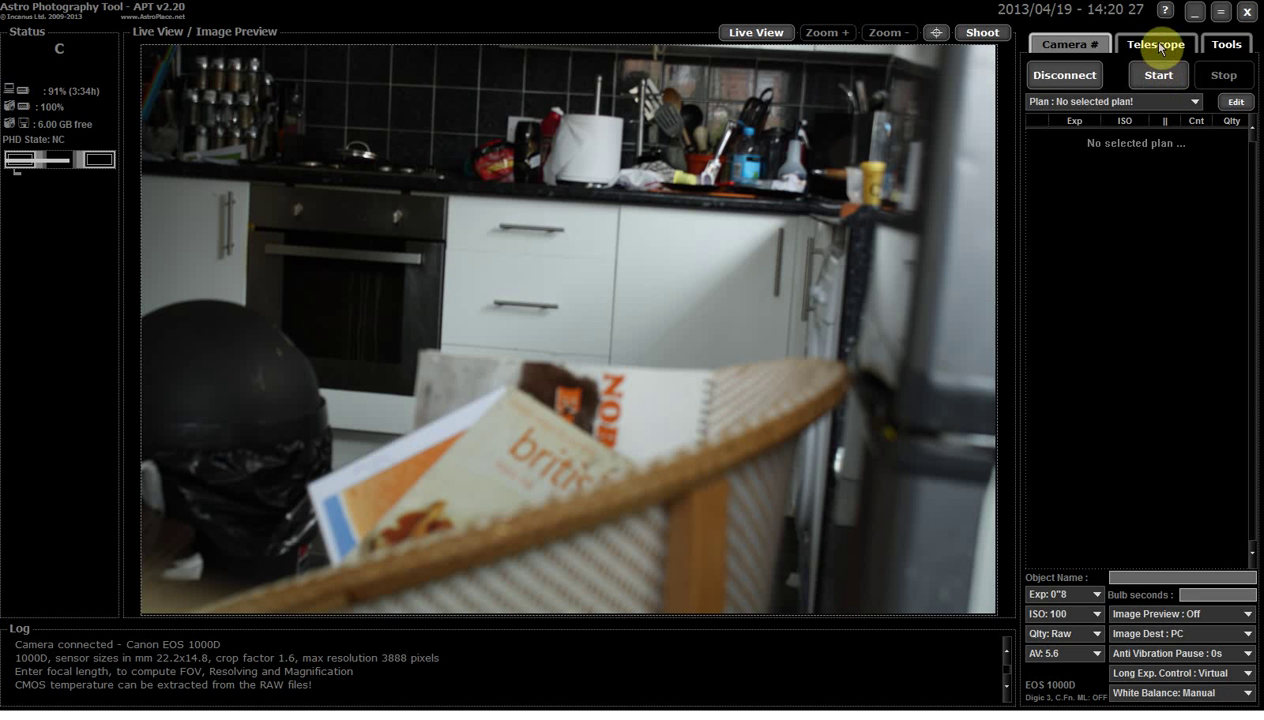
Review the telescope, focuser and filter wheel controls, then show the Tools panel.
click(1160, 48)
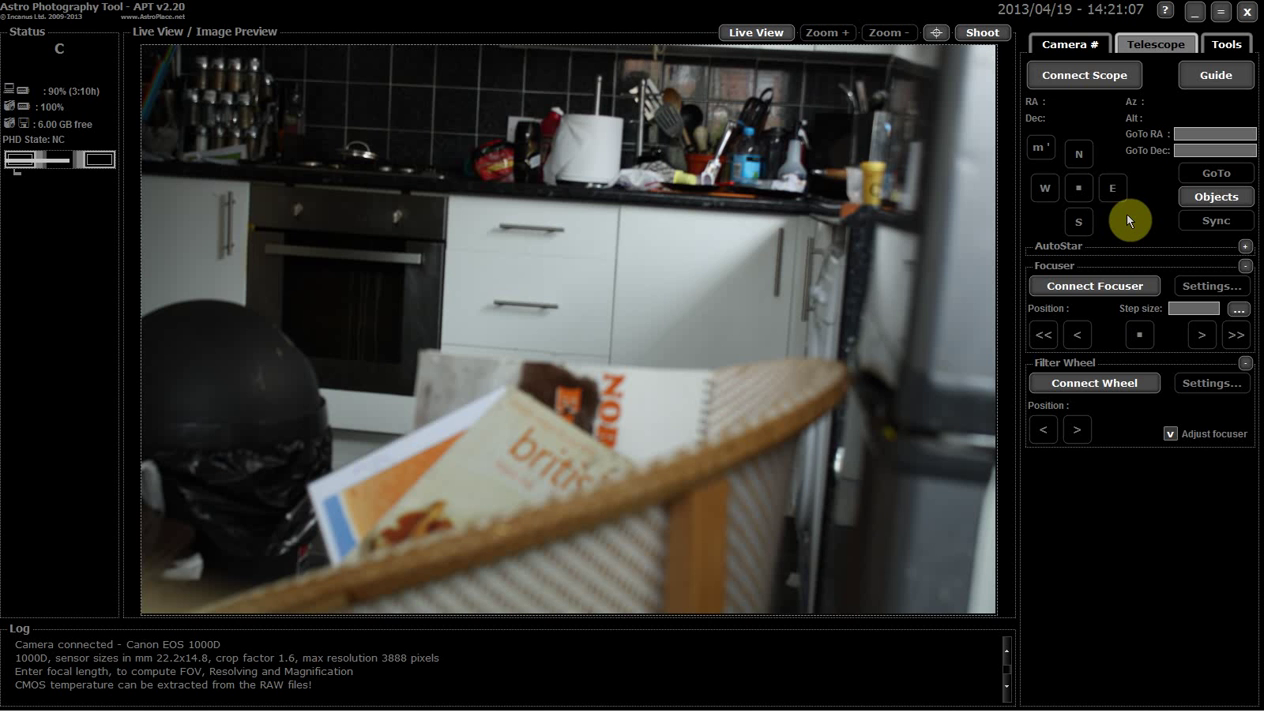
click(1227, 44)
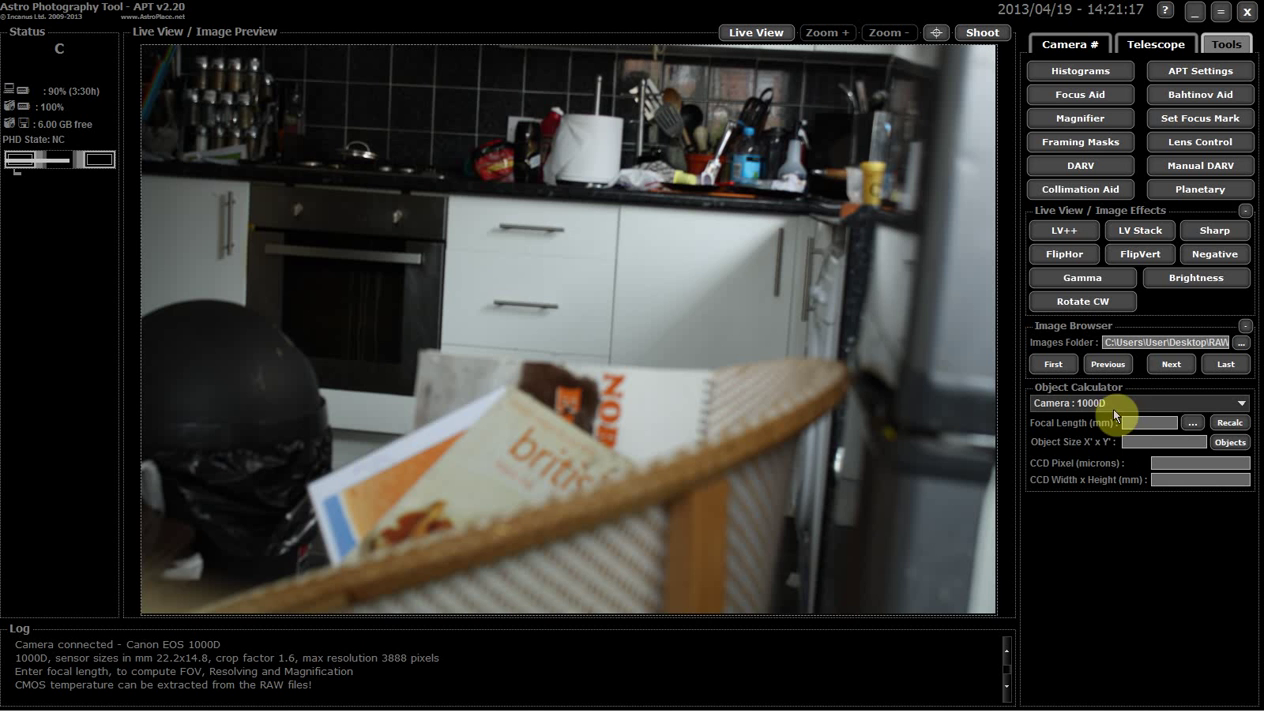
click(1197, 72)
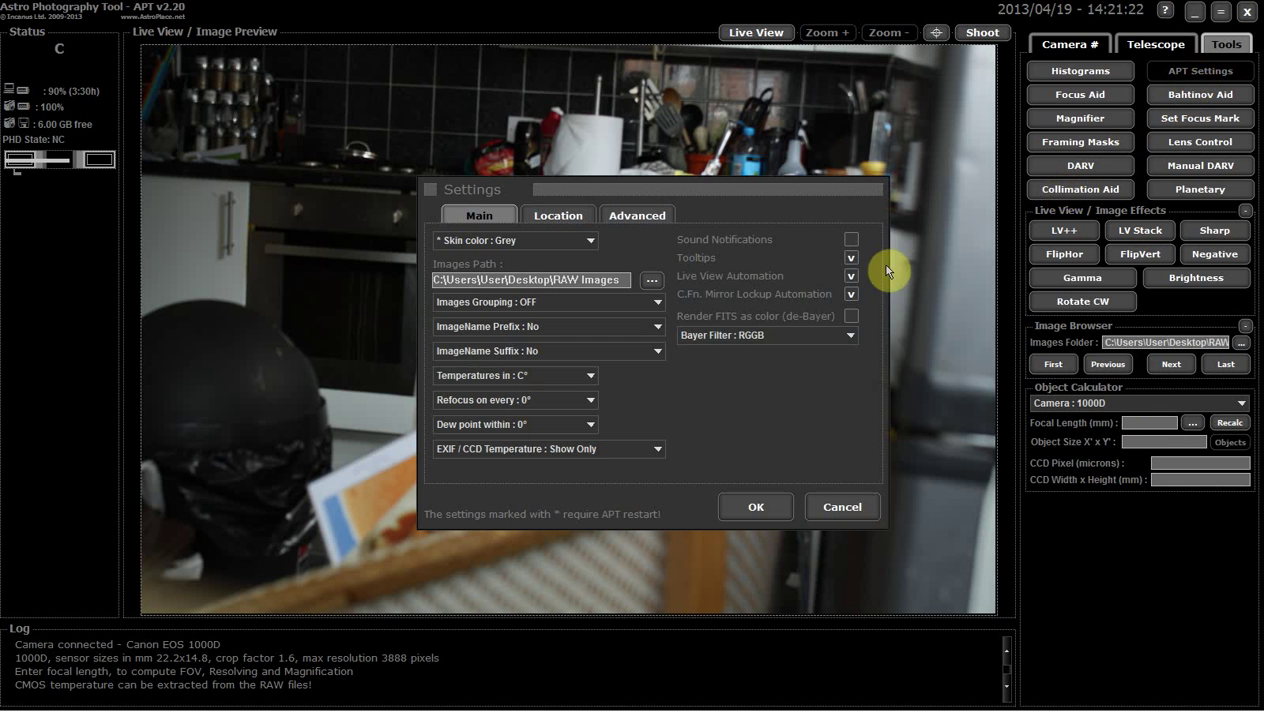
click(584, 242)
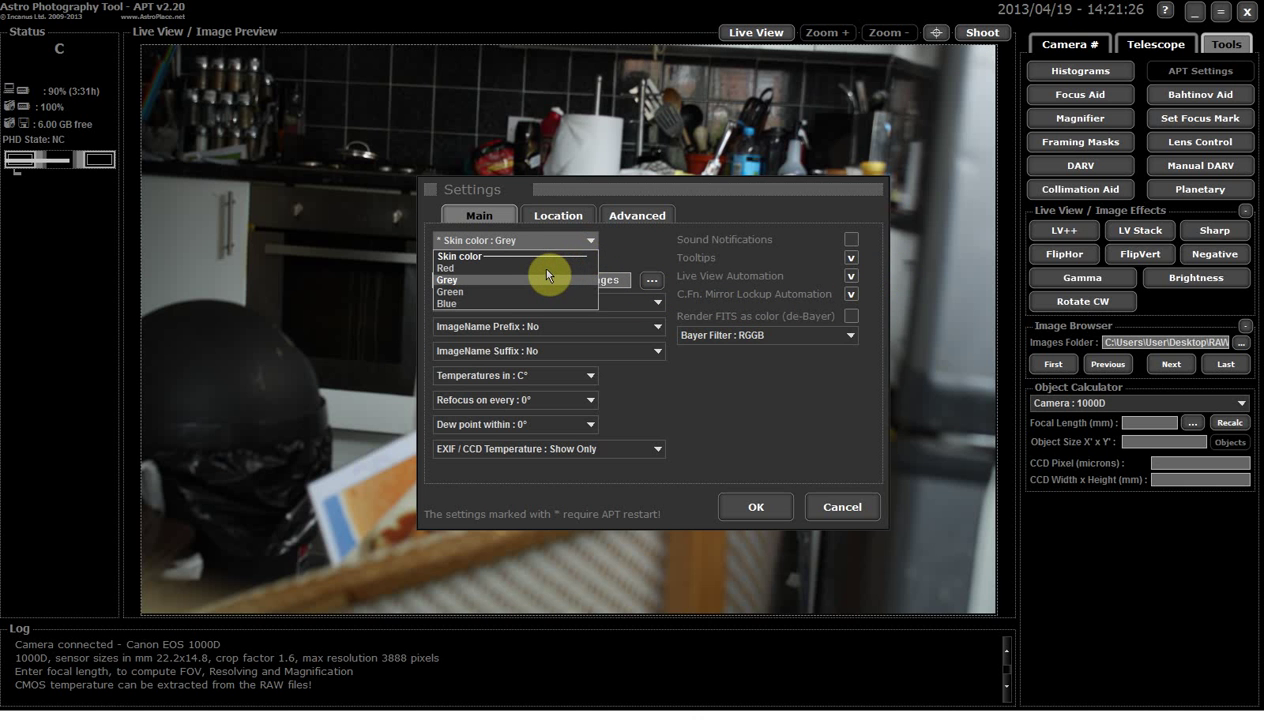
click(546, 268)
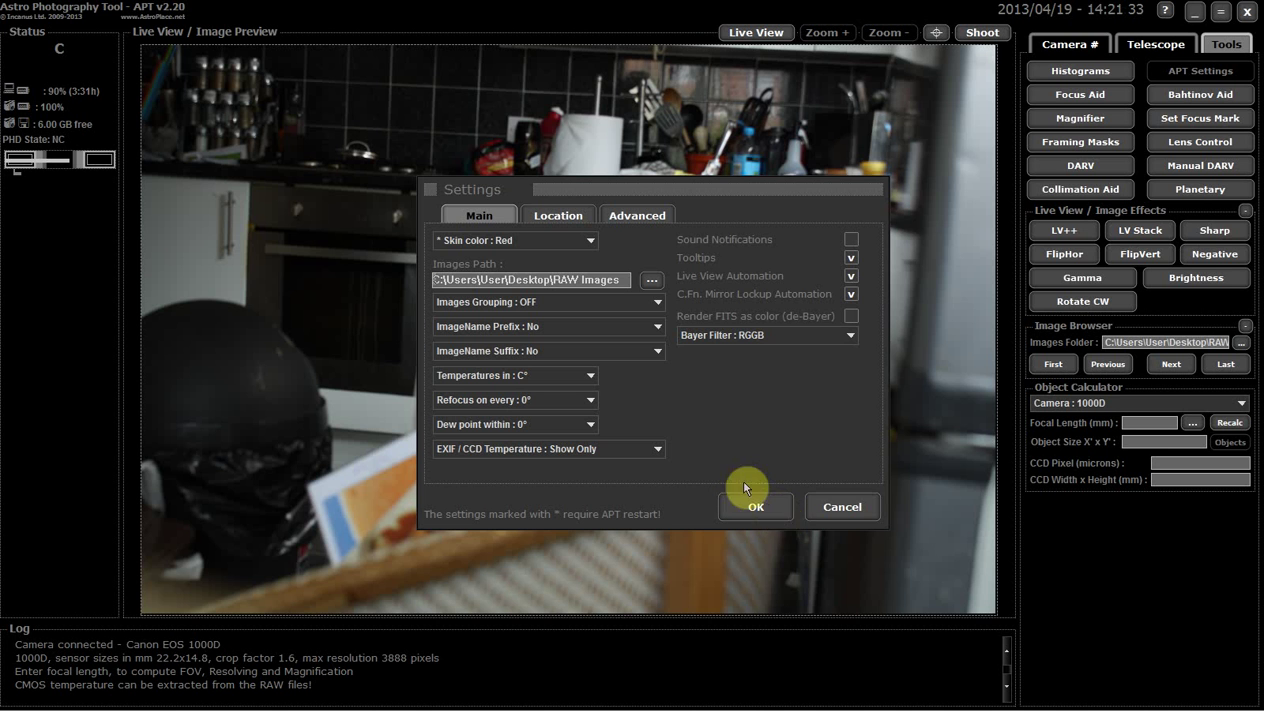
click(582, 238)
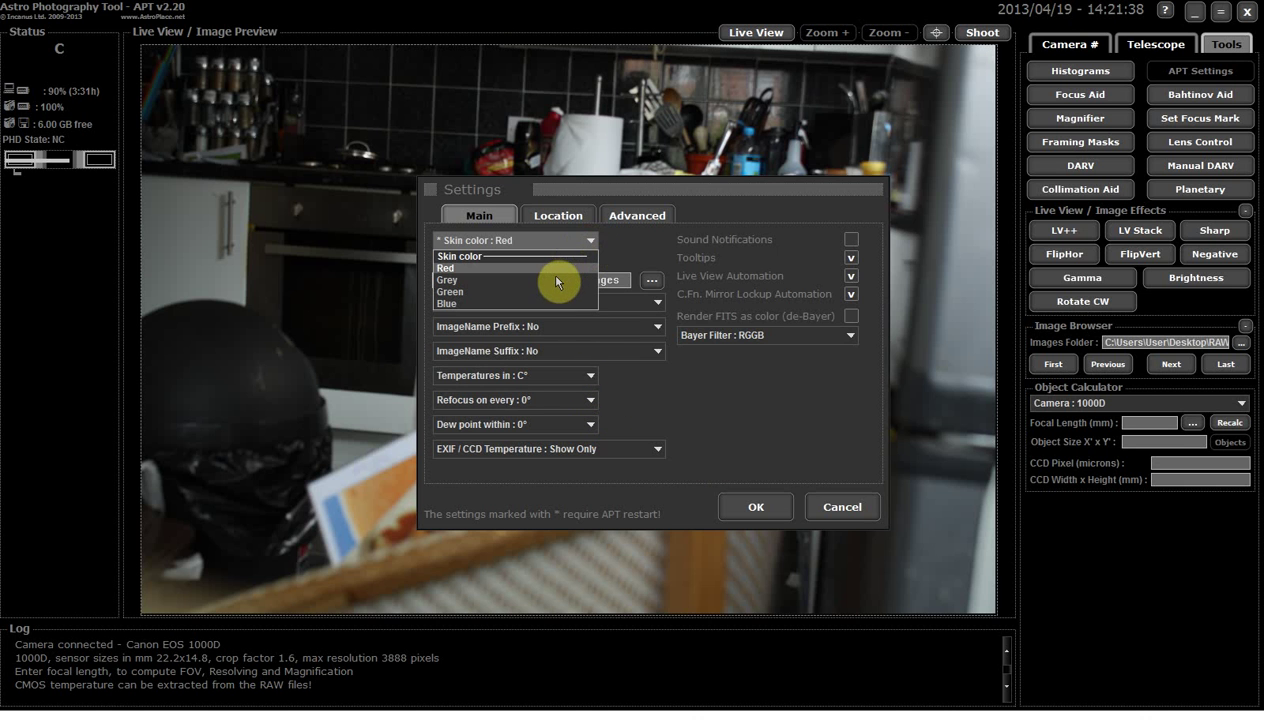
click(460, 280)
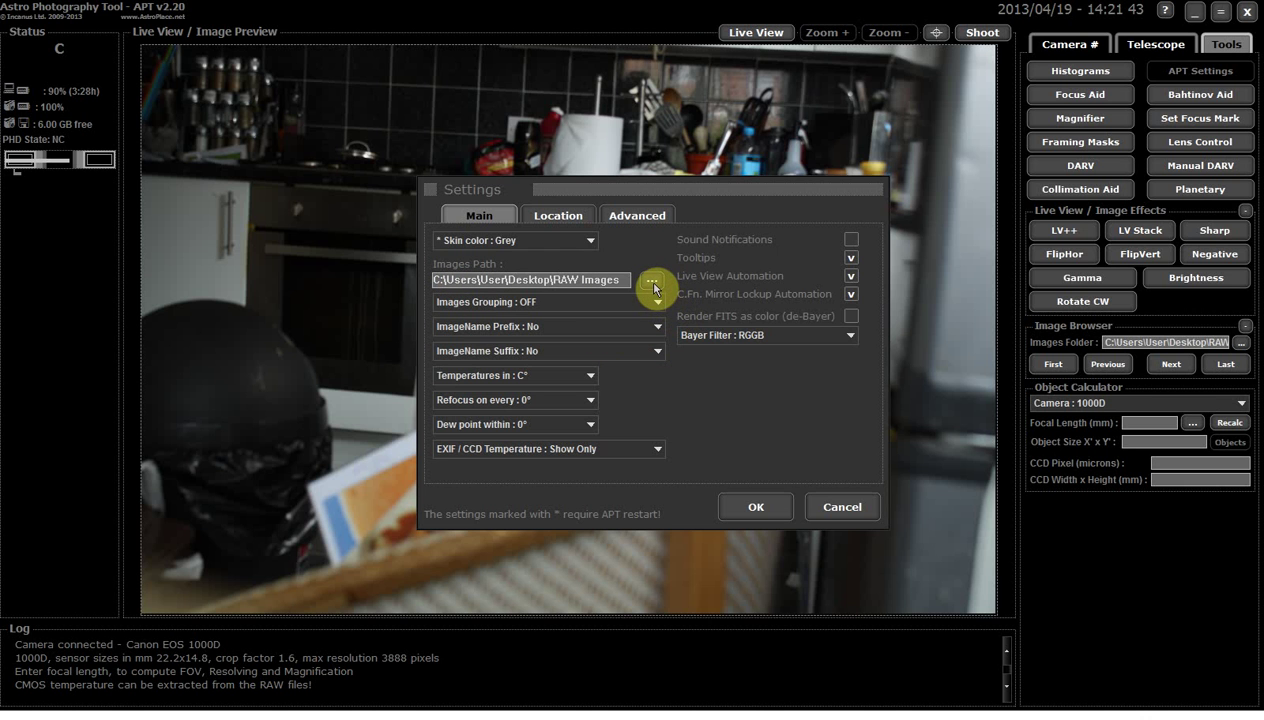
click(563, 214)
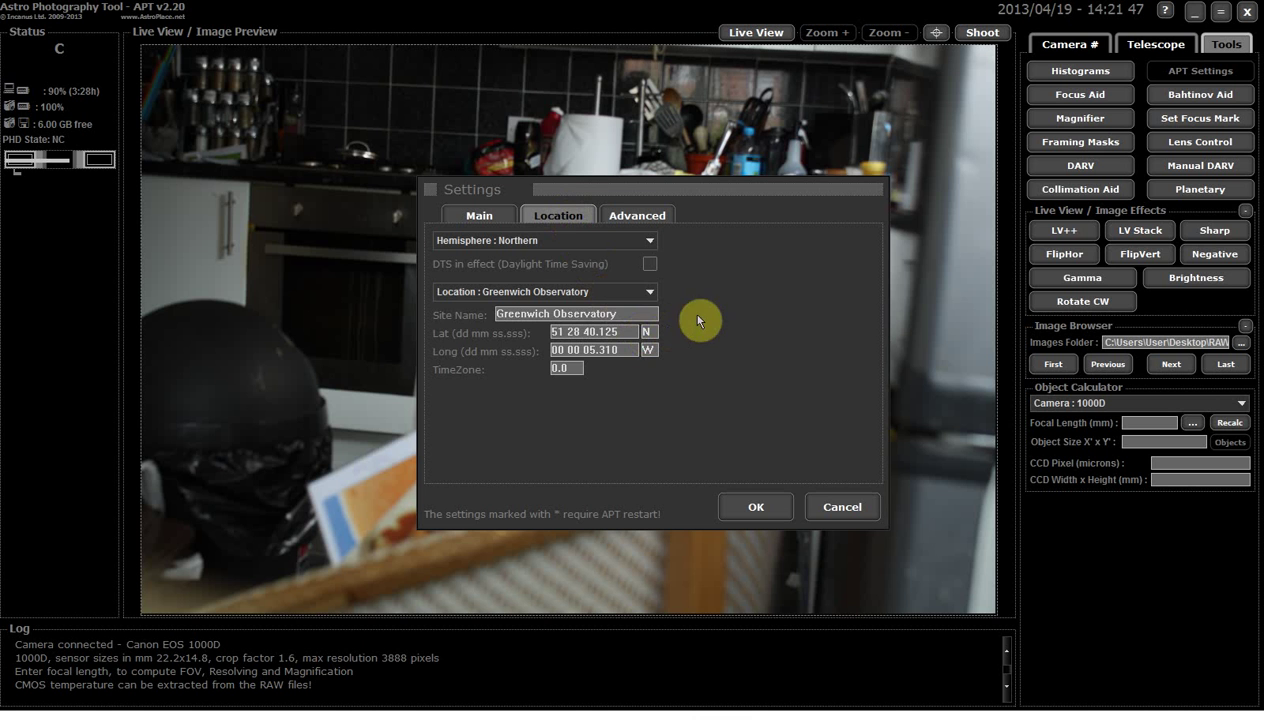
click(842, 507)
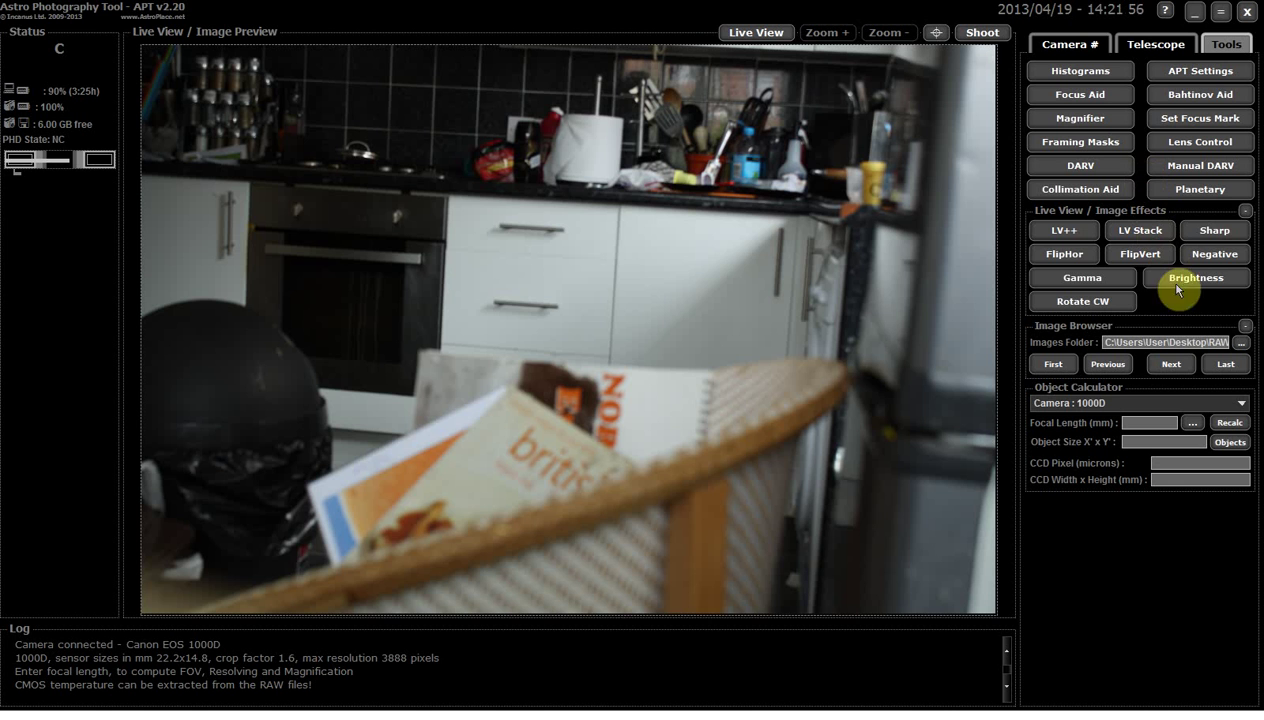
click(1232, 347)
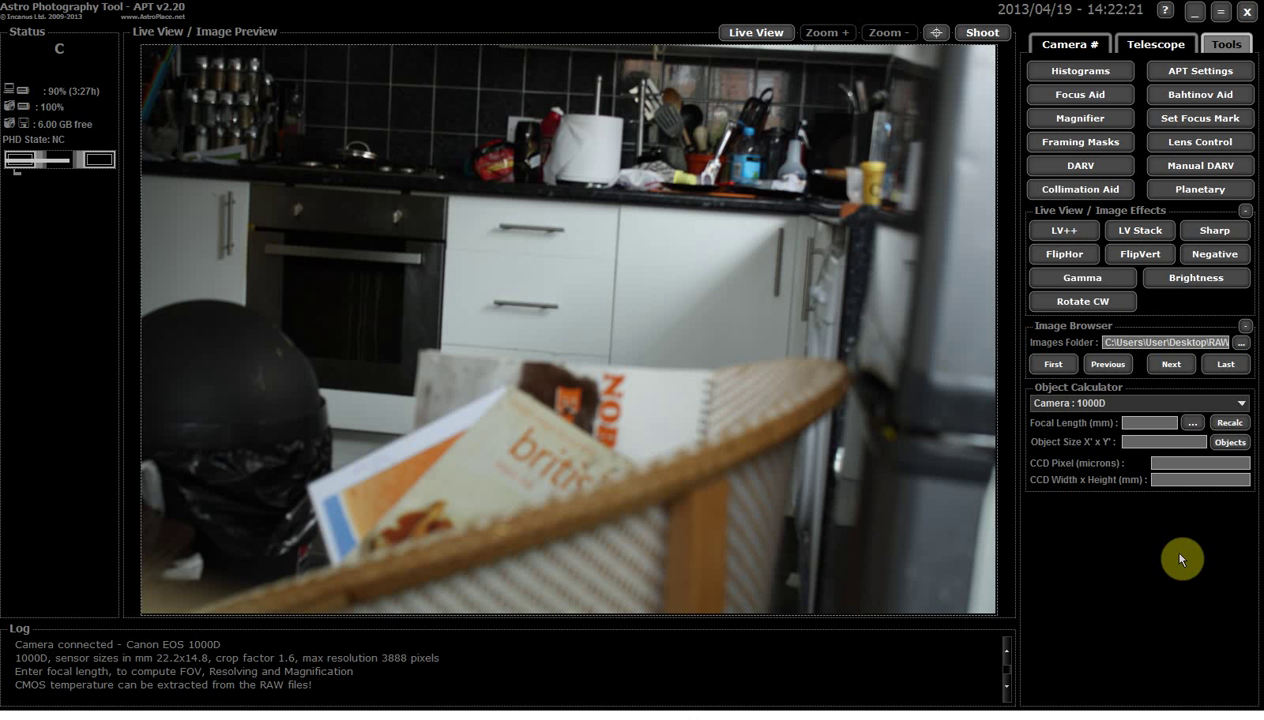
click(1078, 46)
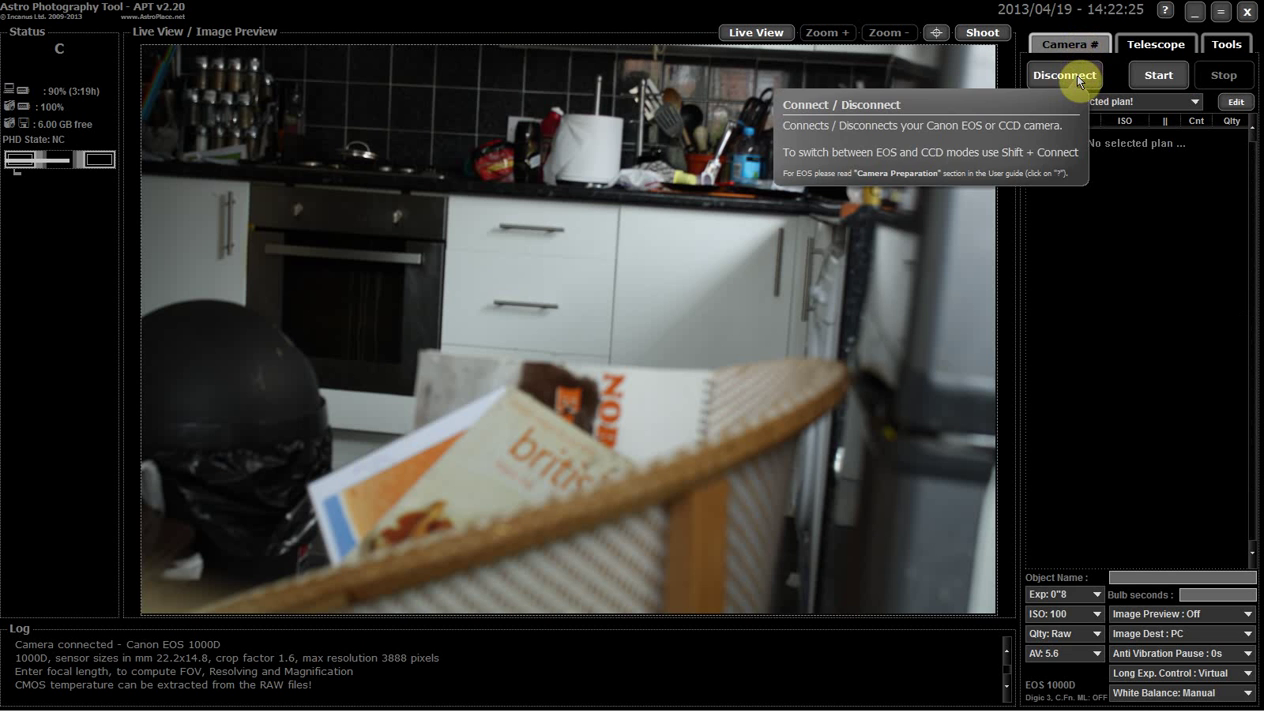
Disconnect the EOS 1000D so status reads NC with settings at N/A.
click(1078, 81)
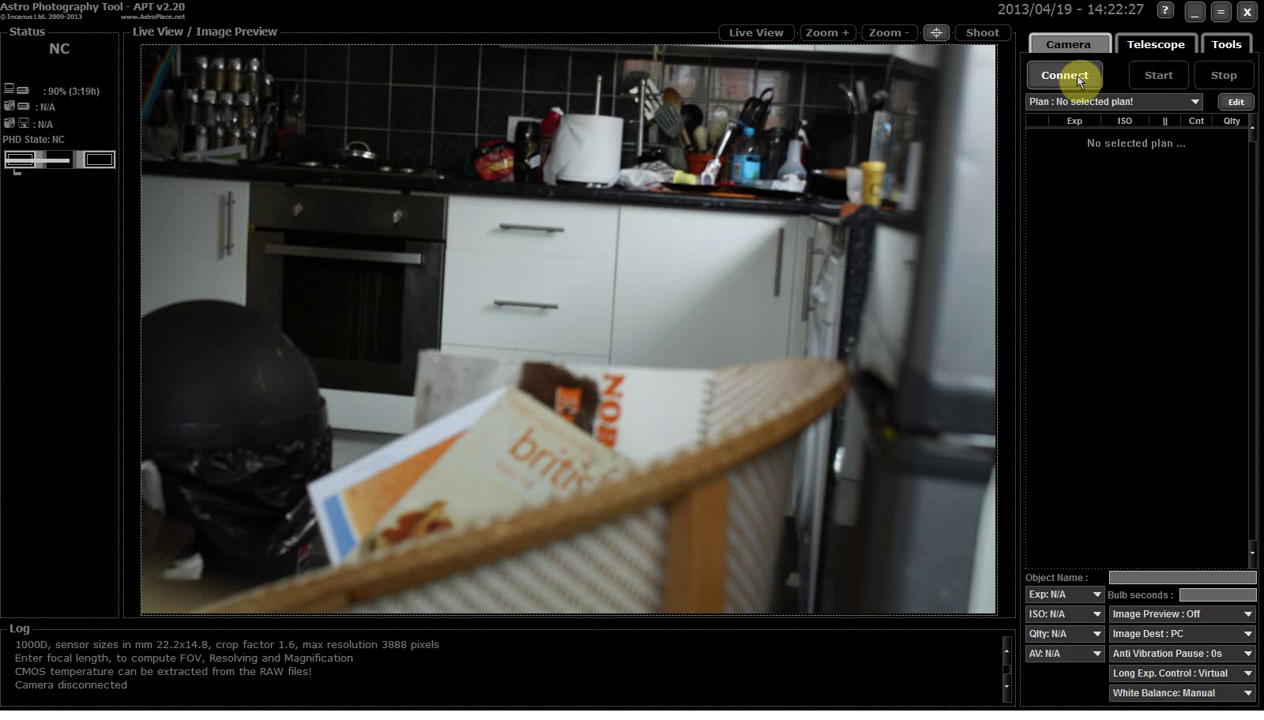